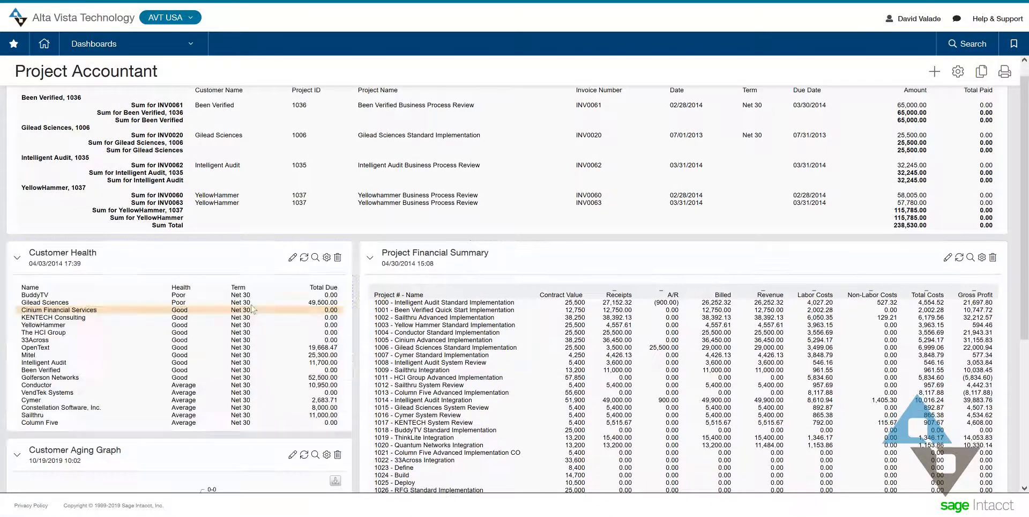
Step: Open the ABC Motors Standard Implementation project from the Project Financial Summary and review its financial, budget and hours summary
{"action": "scroll", "coordinate": [675, 483], "scroll_direction": "up", "scroll_amount": 1}
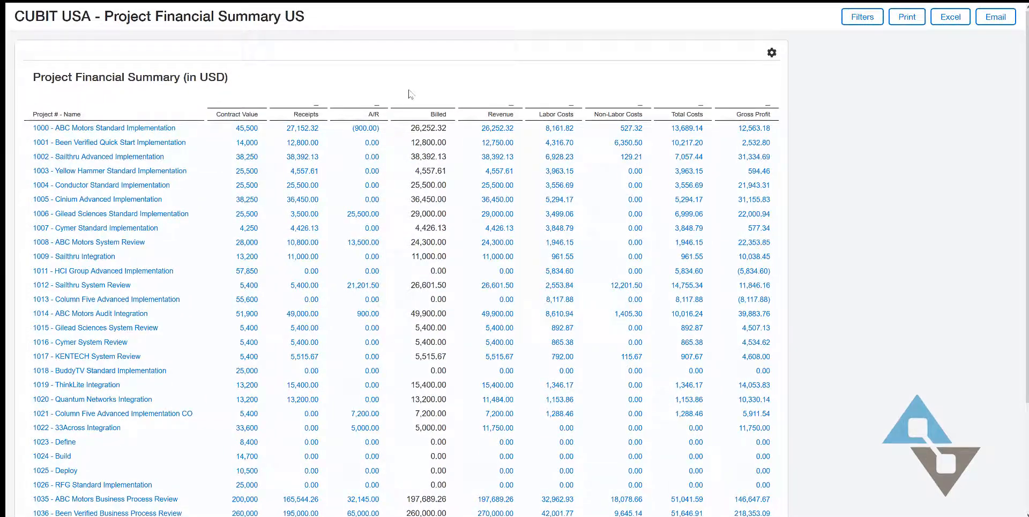
{"action": "left_click", "coordinate": [103, 130]}
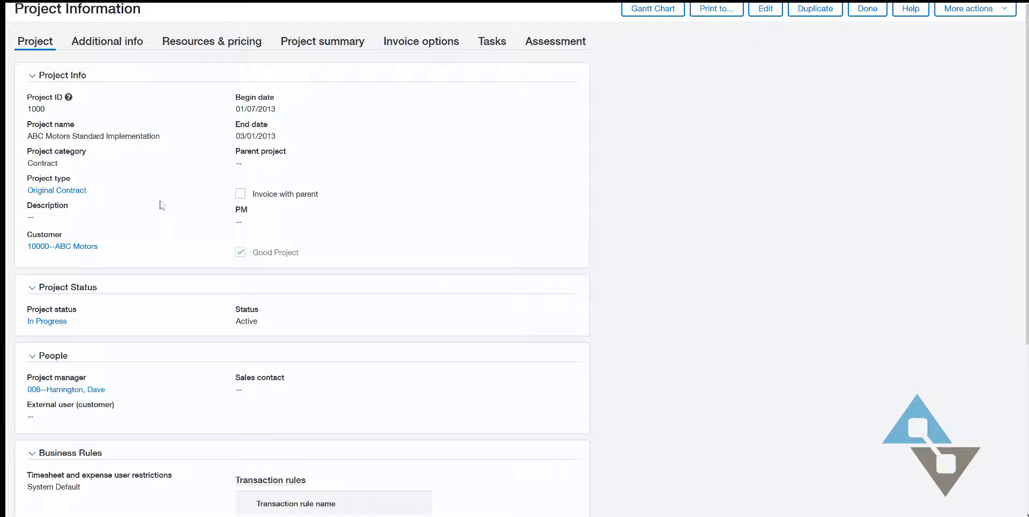
{"action": "left_click", "coordinate": [322, 45]}
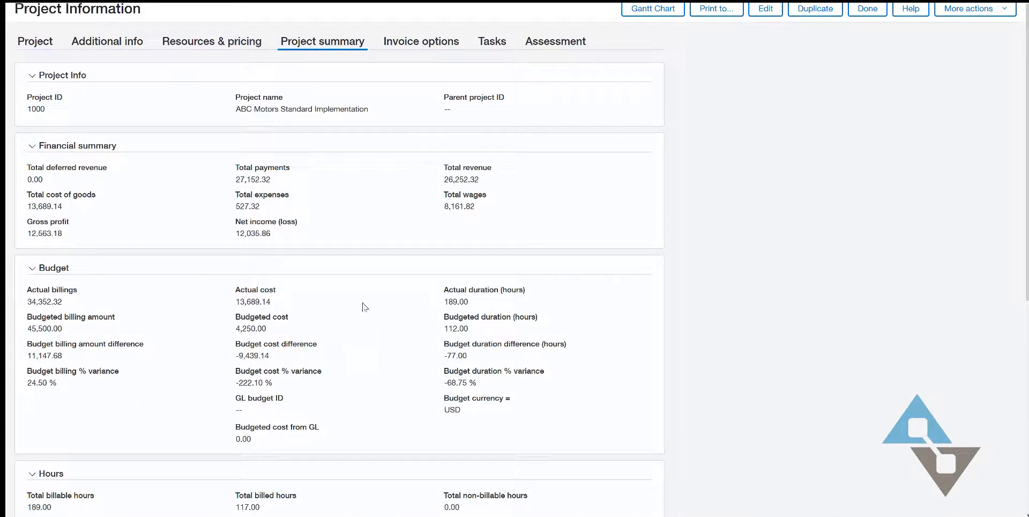
{"action": "scroll", "coordinate": [325, 292], "scroll_direction": "down", "scroll_amount": 2}
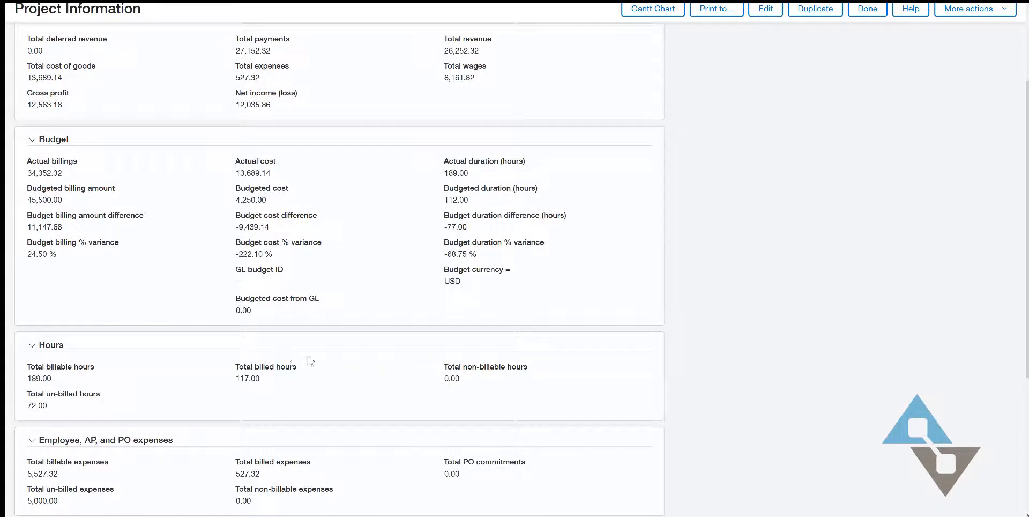
{"action": "scroll", "coordinate": [312, 358], "scroll_direction": "down", "scroll_amount": 1}
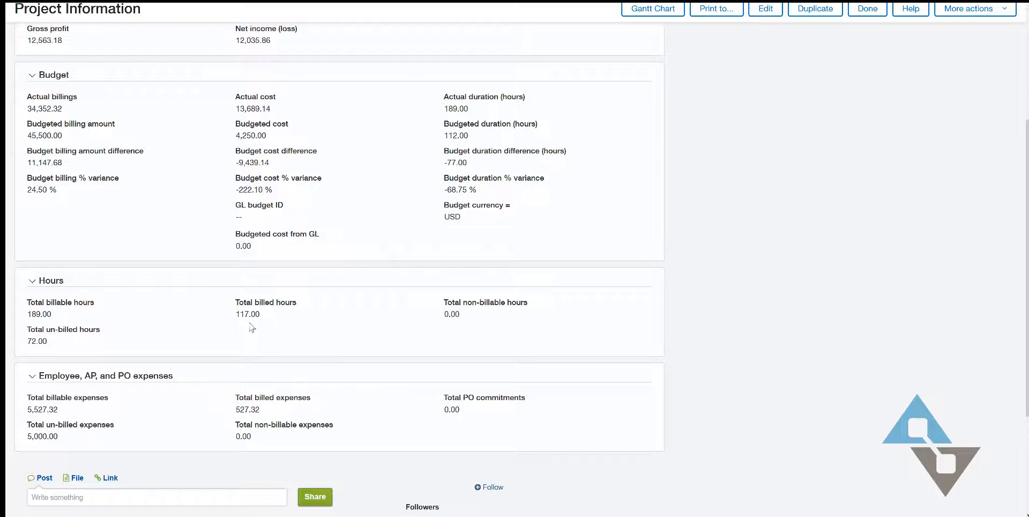
{"action": "scroll", "coordinate": [319, 361], "scroll_direction": "up", "scroll_amount": 1}
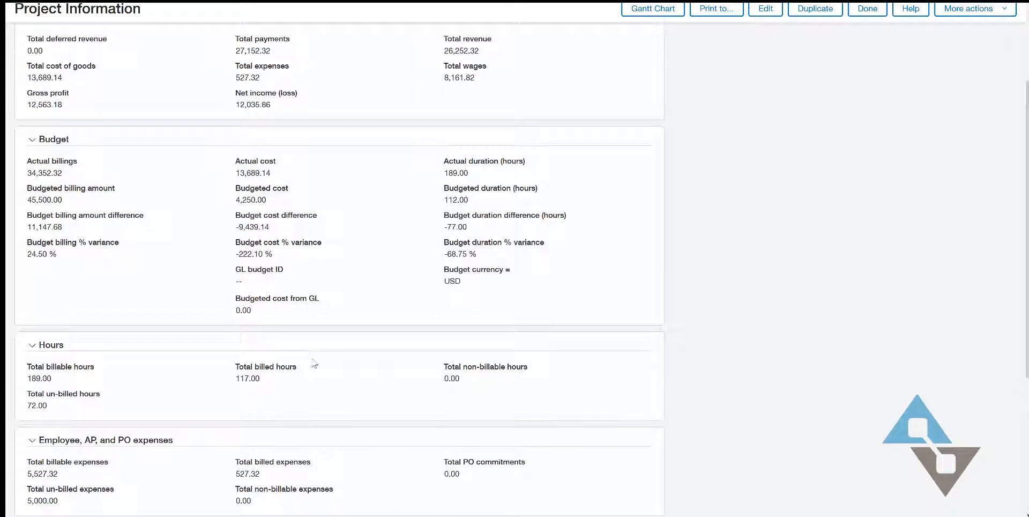
{"action": "scroll", "coordinate": [314, 363], "scroll_direction": "up", "scroll_amount": 2}
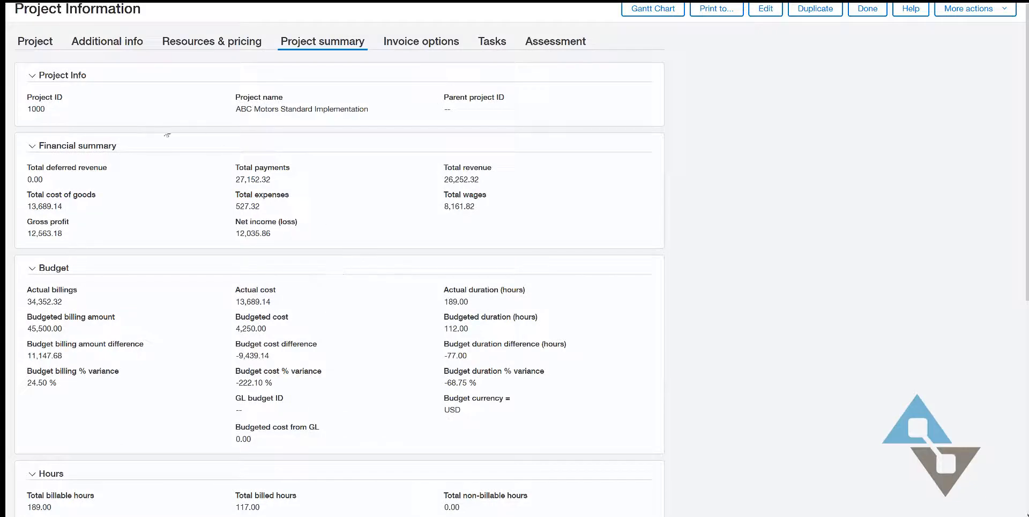
Step: Edit the project and assign the Project Indirect Costs rule on the first line of its transaction rules
{"action": "left_click", "coordinate": [41, 49]}
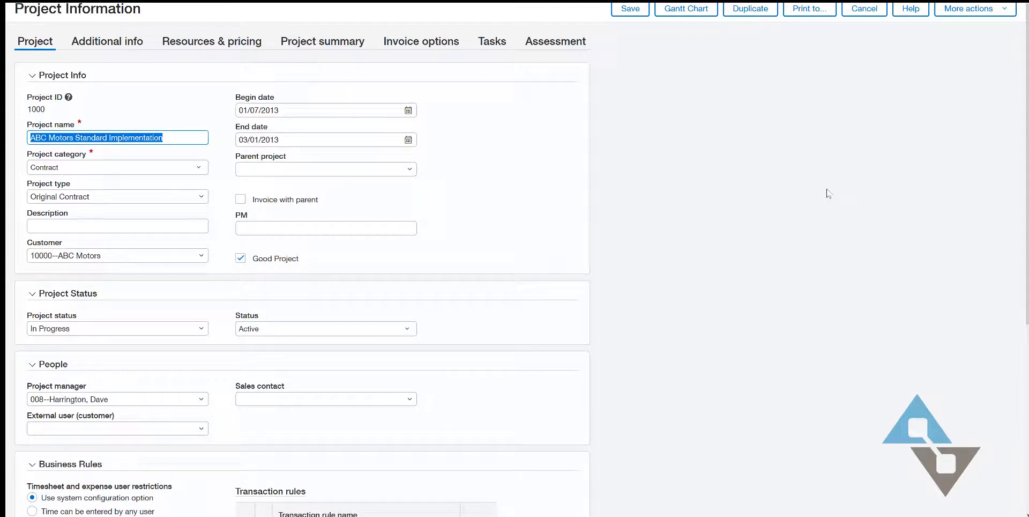
{"action": "scroll", "coordinate": [557, 191], "scroll_direction": "down", "scroll_amount": 2}
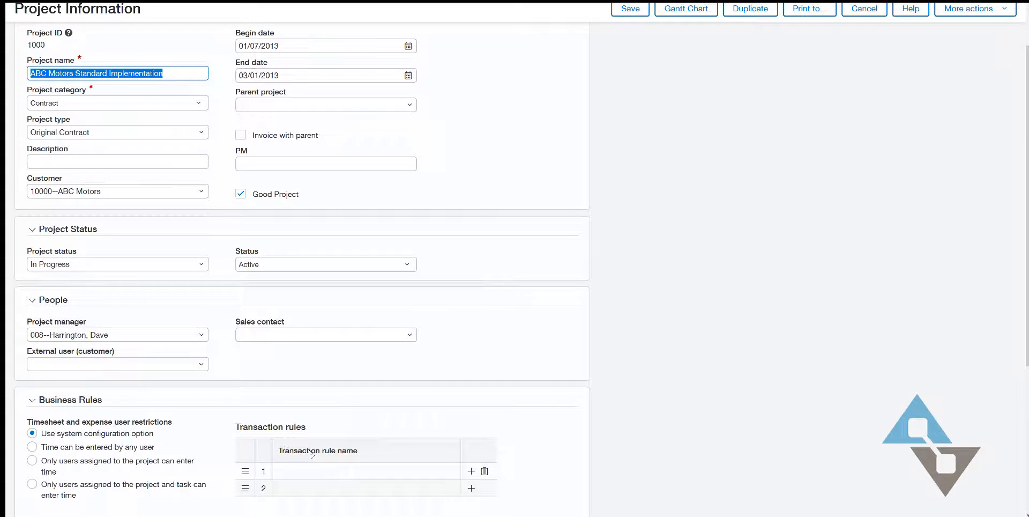
{"action": "left_click", "coordinate": [298, 470]}
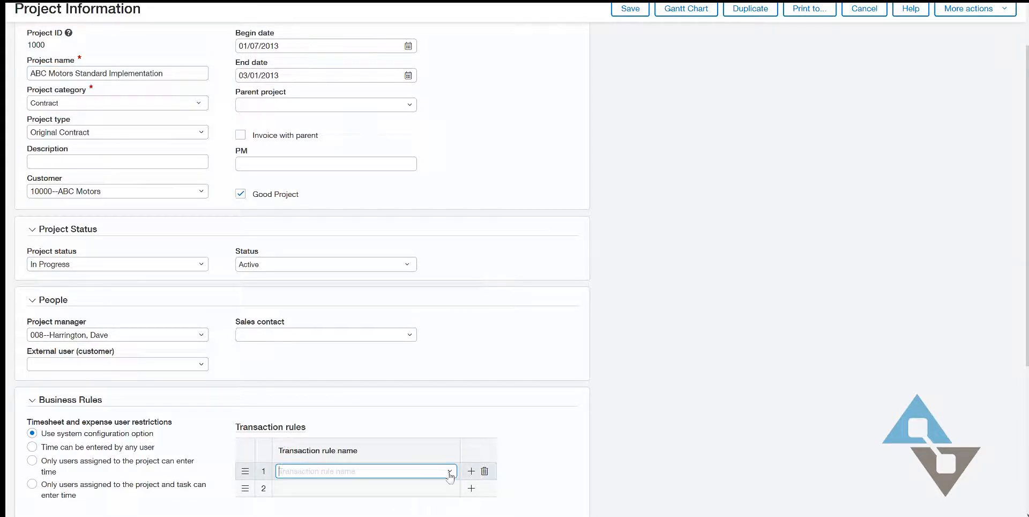
{"action": "left_click", "coordinate": [449, 471]}
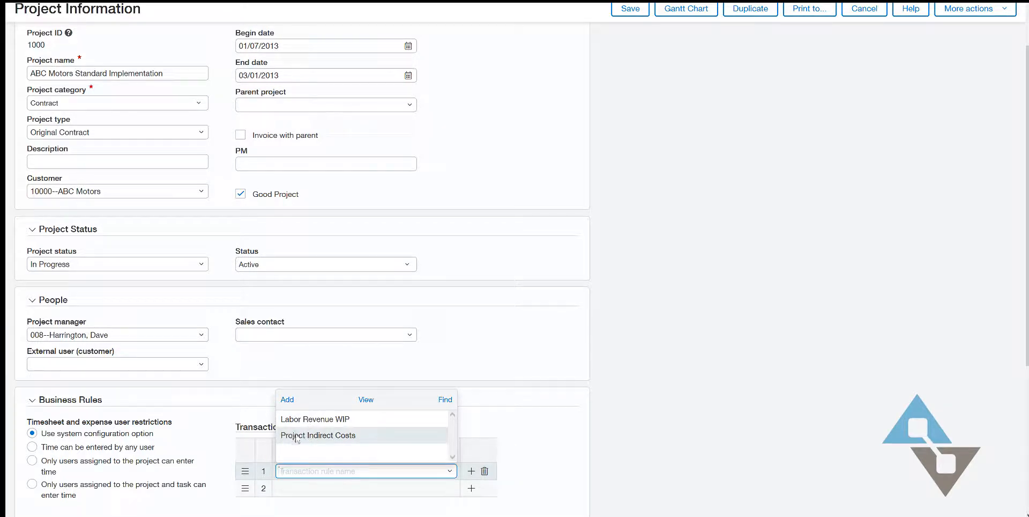
{"action": "left_click", "coordinate": [343, 436]}
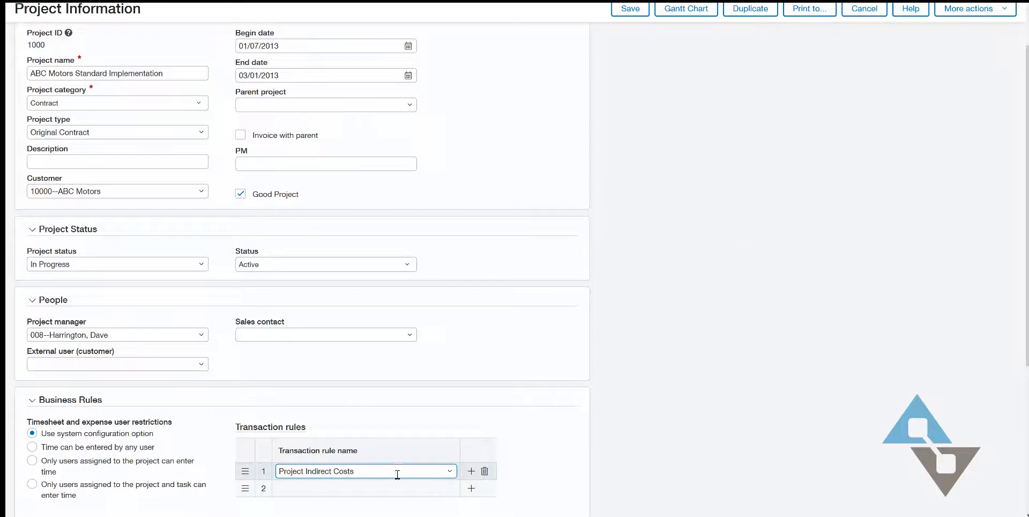
Step: View the Project Indirect Costs rule's details in an enlarged view and return to the project
{"action": "left_click", "coordinate": [450, 471]}
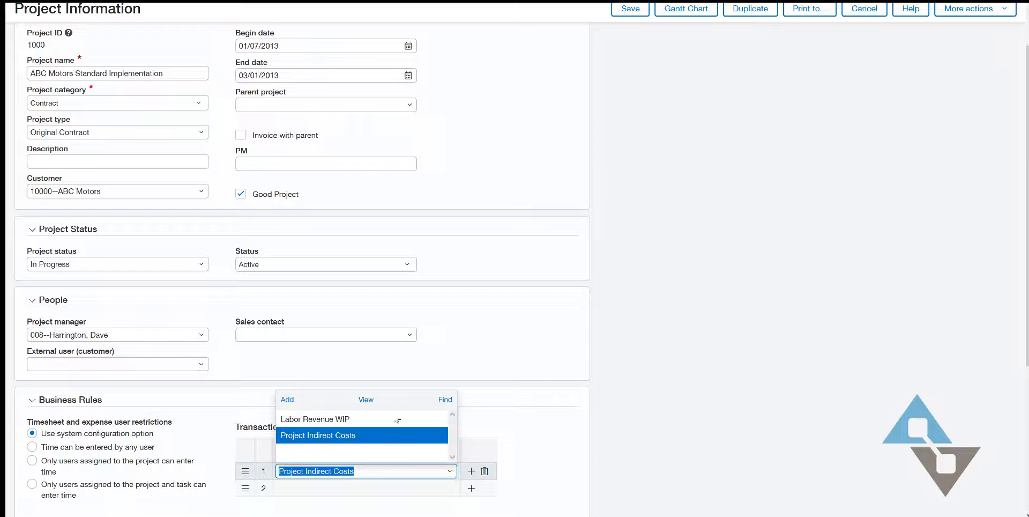
{"action": "left_click", "coordinate": [365, 399]}
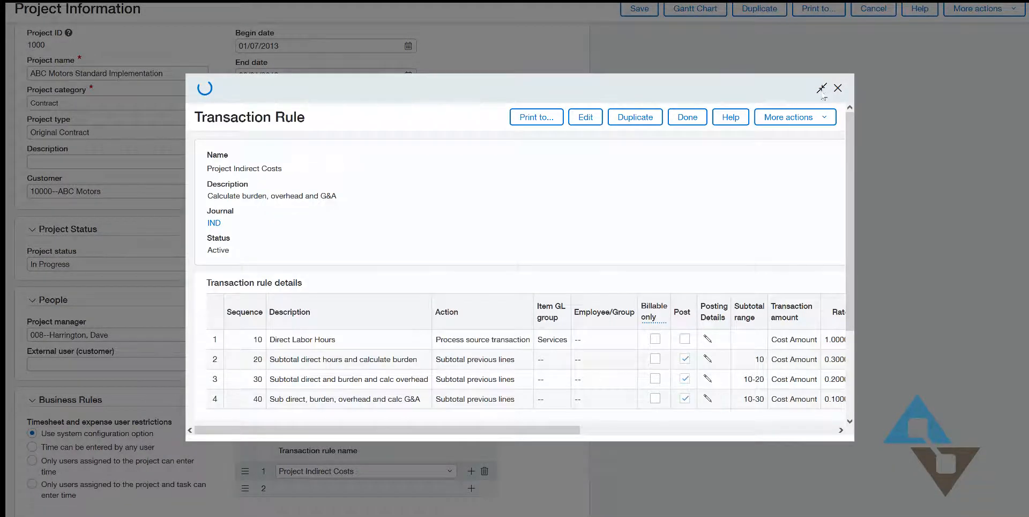
{"action": "left_click", "coordinate": [822, 87]}
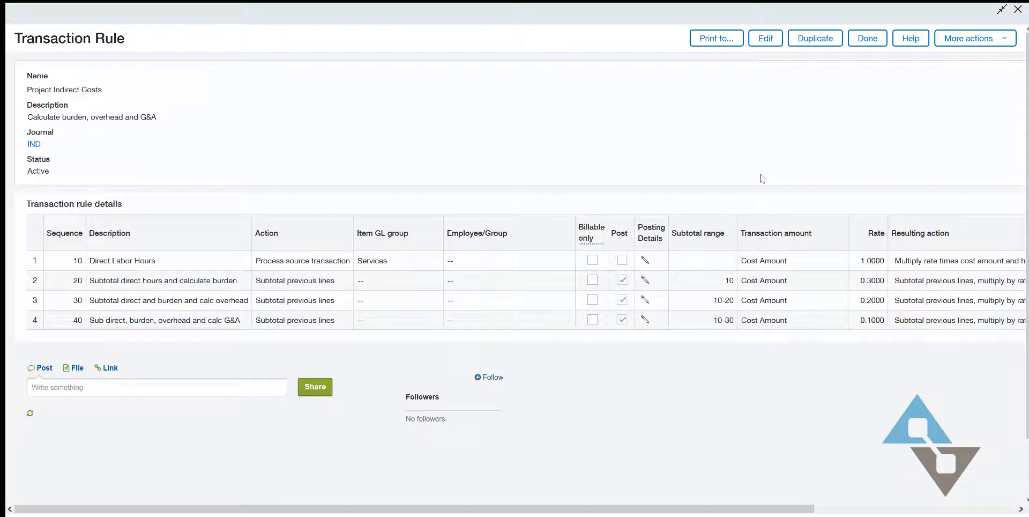
{"action": "key", "text": "ctrl+minus"}
{"action": "key", "text": "ctrl+minus"}
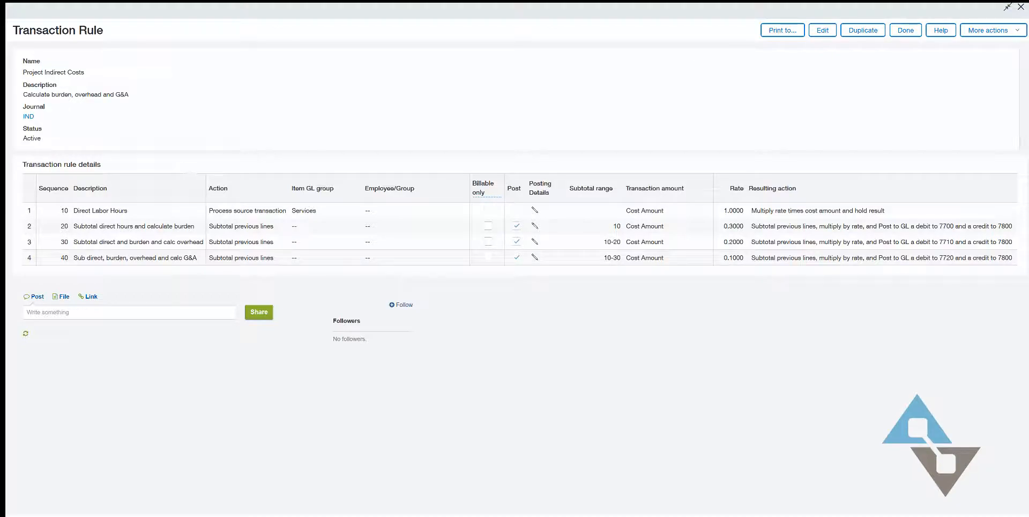
{"action": "left_click", "coordinate": [905, 30]}
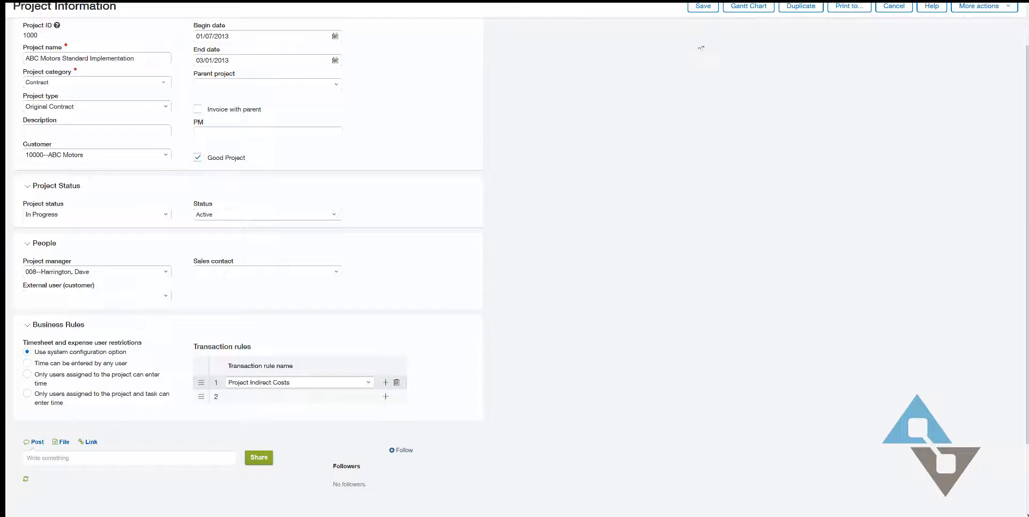
Step: Save the project and open the overview page of the Projects module
{"action": "left_click", "coordinate": [710, 10]}
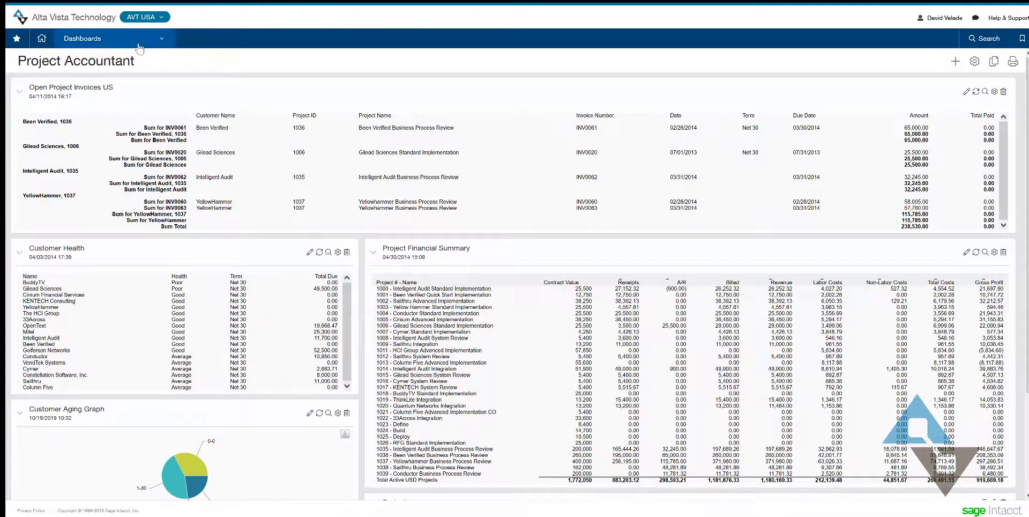
{"action": "left_click", "coordinate": [138, 45]}
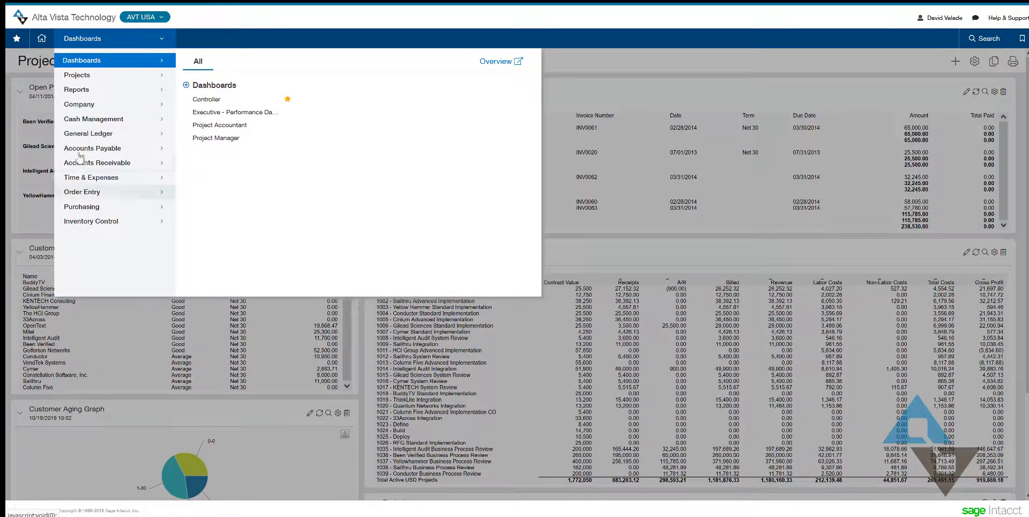
{"action": "left_click", "coordinate": [155, 77]}
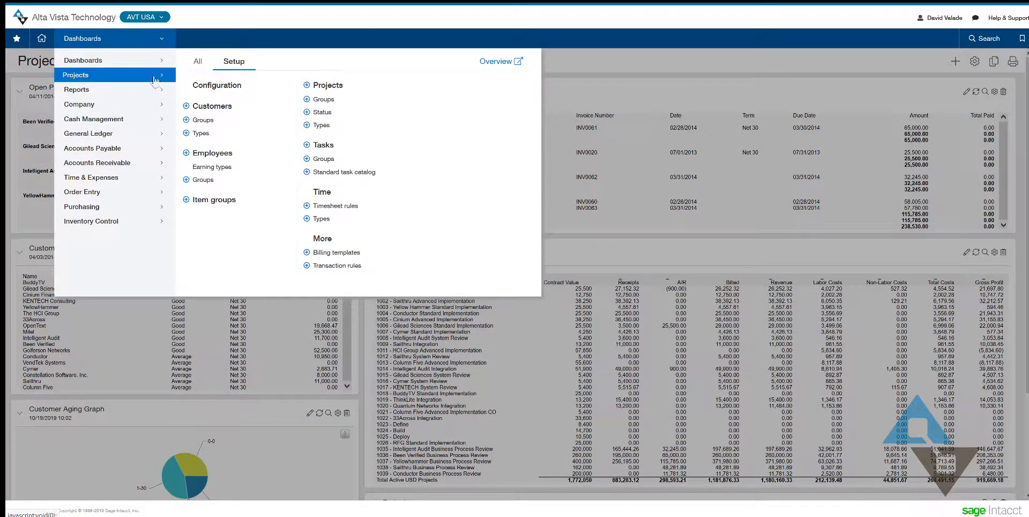
{"action": "left_click", "coordinate": [199, 62]}
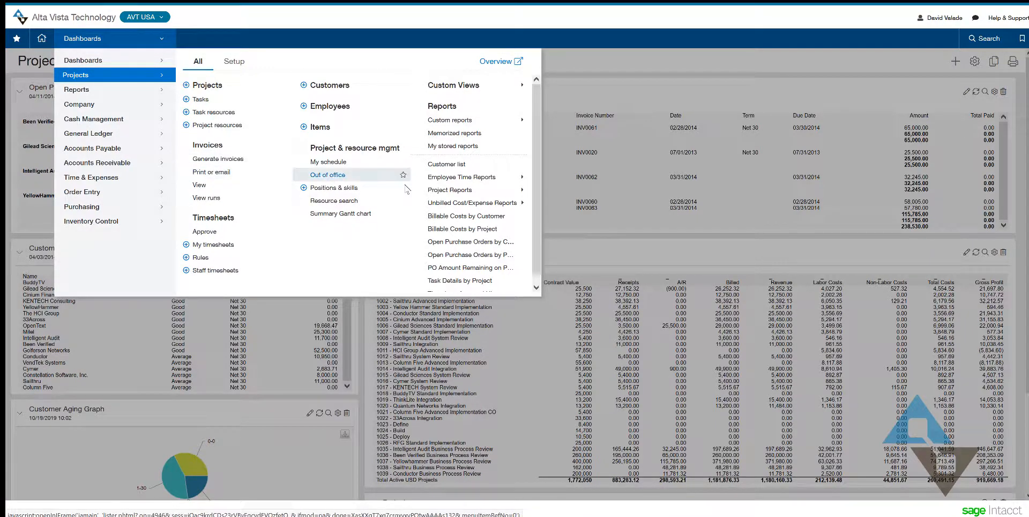
{"action": "left_click", "coordinate": [486, 65]}
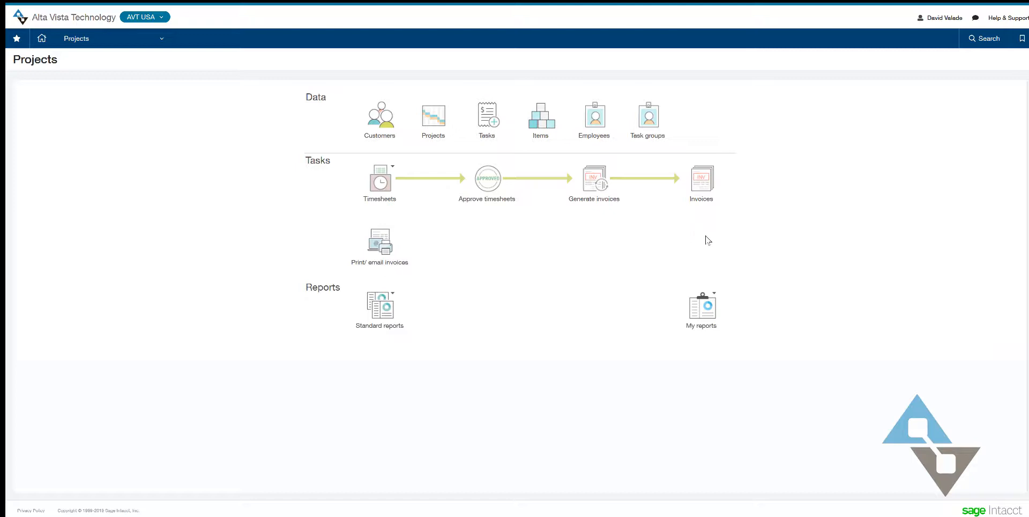
{"action": "key", "text": "ctrl+plus"}
{"action": "key", "text": "ctrl+plus"}
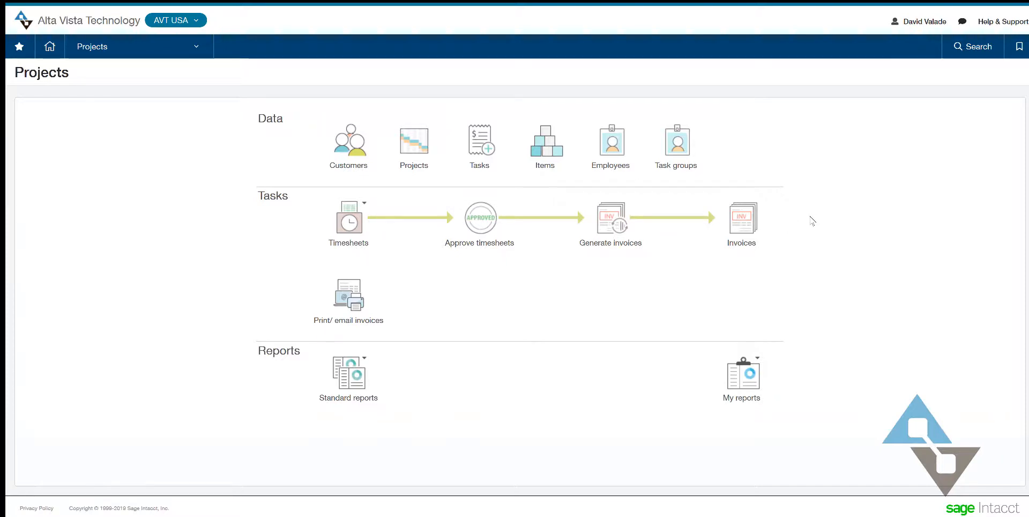
Step: Check the available timesheet options in the Projects workflow and open the Generate Invoices form
{"action": "left_click", "coordinate": [357, 220]}
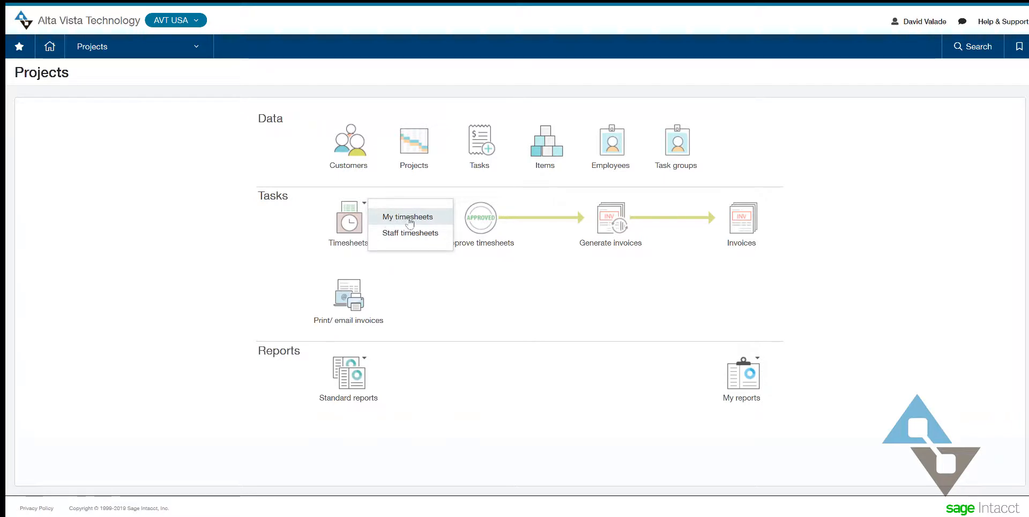
{"action": "left_click", "coordinate": [572, 383]}
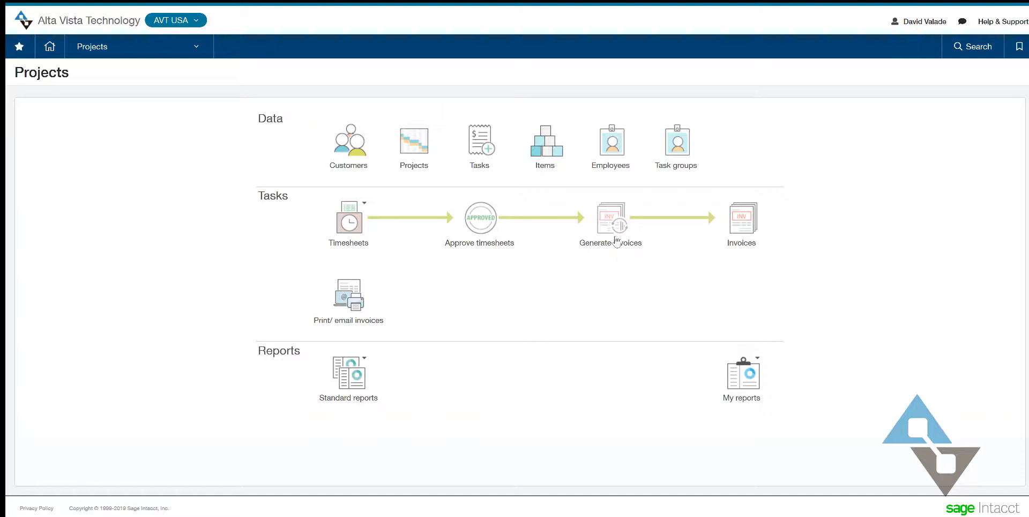
{"action": "left_click", "coordinate": [617, 240]}
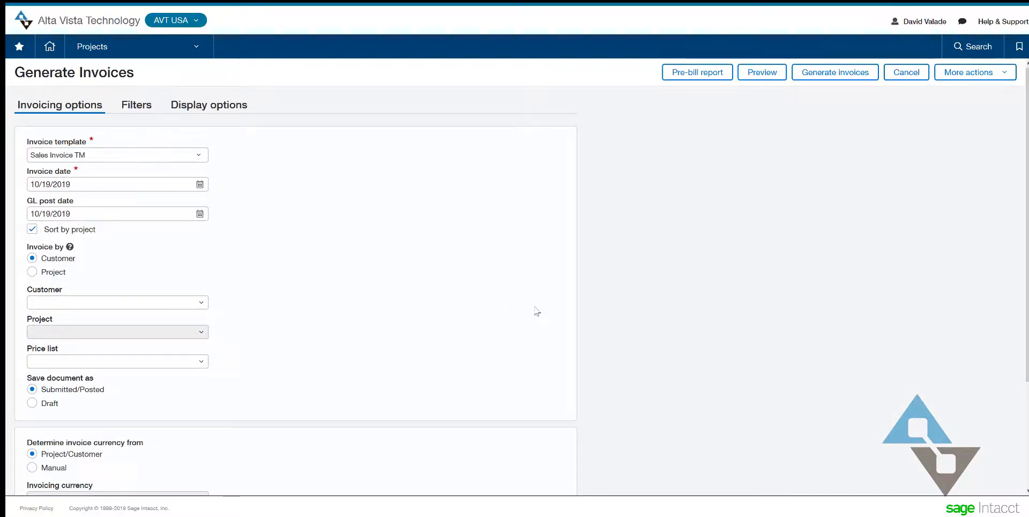
{"action": "scroll", "coordinate": [537, 311], "scroll_direction": "up", "scroll_amount": 3}
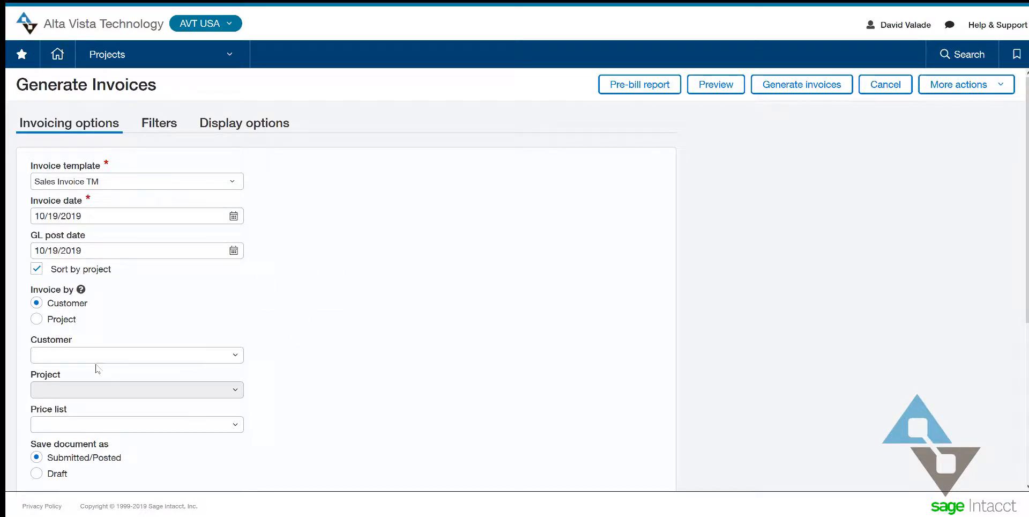
Step: Review the available invoice filters, including the additional filters for the Pre-Bill Report
{"action": "left_click", "coordinate": [147, 128]}
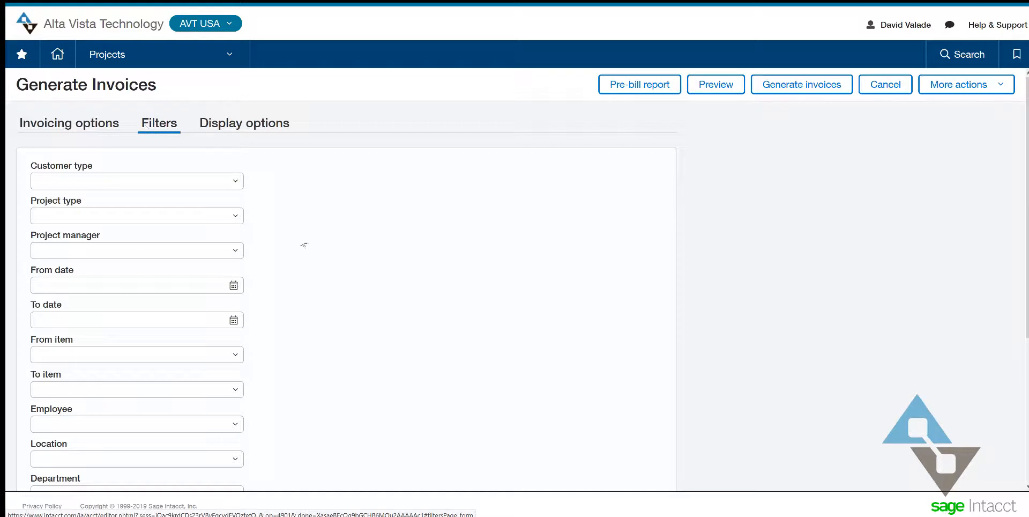
{"action": "scroll", "coordinate": [304, 245], "scroll_direction": "down", "scroll_amount": 4}
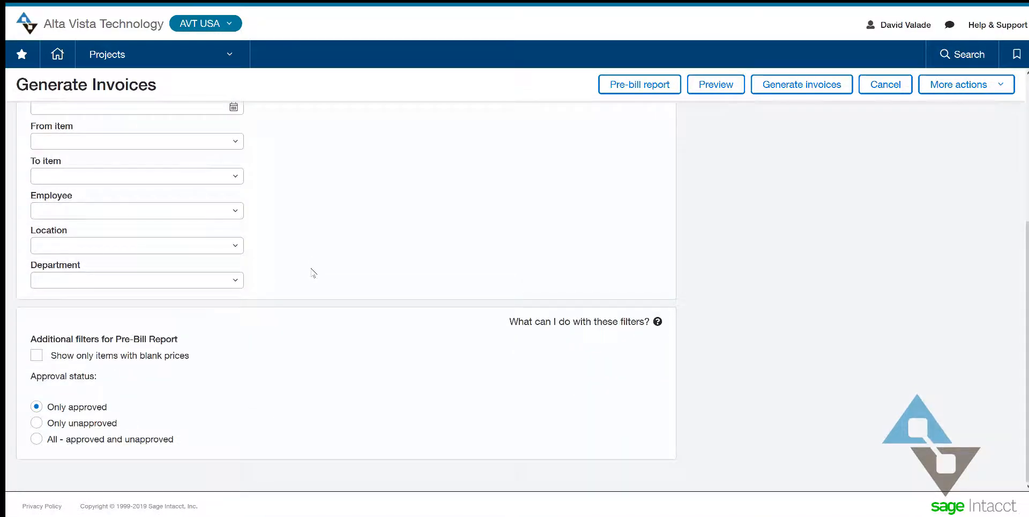
{"action": "scroll", "coordinate": [314, 272], "scroll_direction": "up", "scroll_amount": 4}
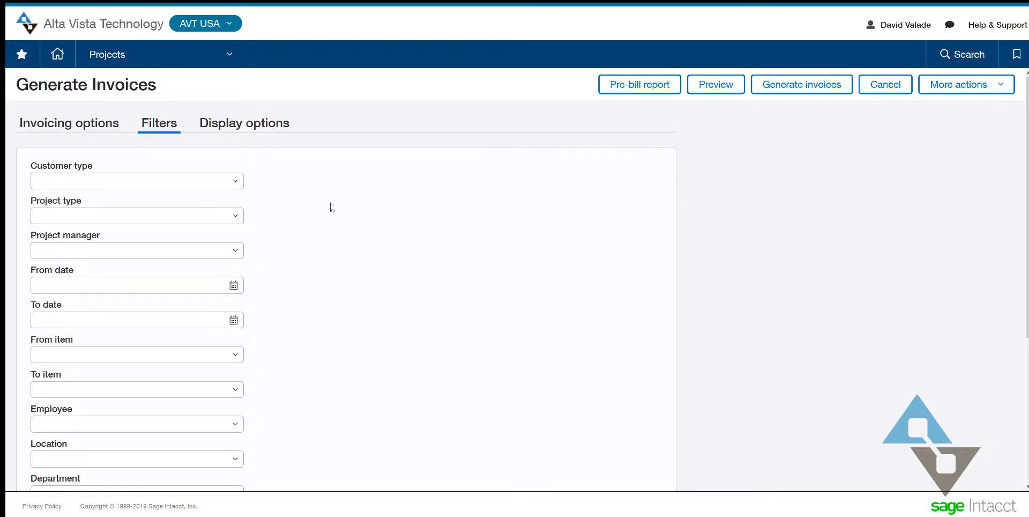
{"action": "scroll", "coordinate": [398, 284], "scroll_direction": "down", "scroll_amount": 2}
{"action": "scroll", "coordinate": [398, 284], "scroll_direction": "down", "scroll_amount": 1}
{"action": "scroll", "coordinate": [400, 288], "scroll_direction": "up", "scroll_amount": 4}
Step: Set the invoicing options to invoice by project and choose 1000--ABC Motors Standard Implementation
{"action": "left_click", "coordinate": [78, 127]}
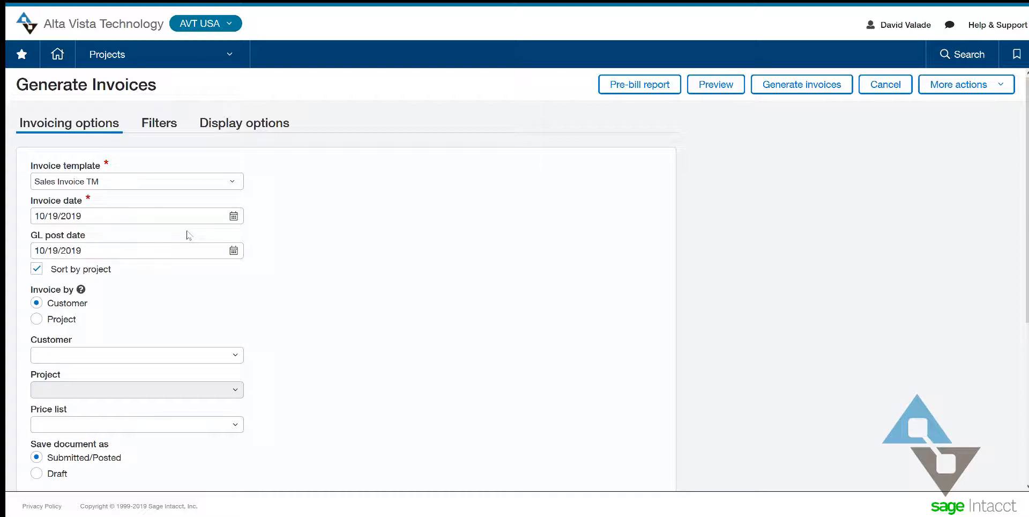
{"action": "left_click", "coordinate": [36, 319]}
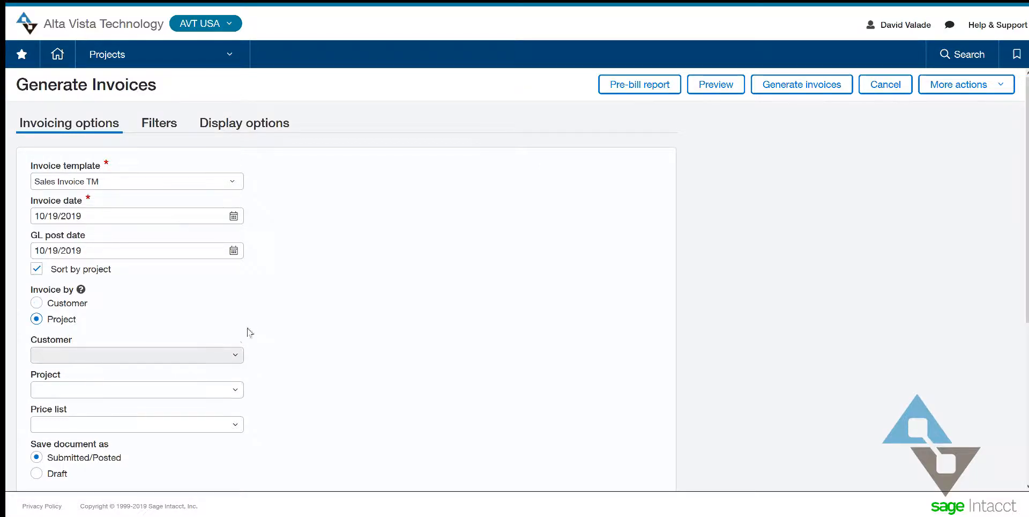
{"action": "left_click", "coordinate": [240, 396]}
{"action": "left_click", "coordinate": [138, 140]}
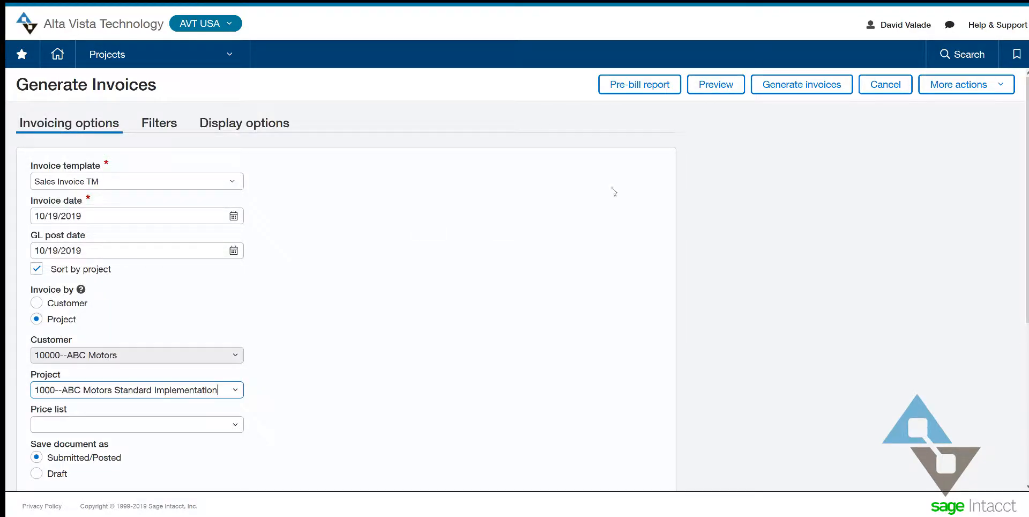
Step: Preview the project's invoice and review its header, timesheet entries, expense and transaction sections
{"action": "left_click", "coordinate": [718, 89]}
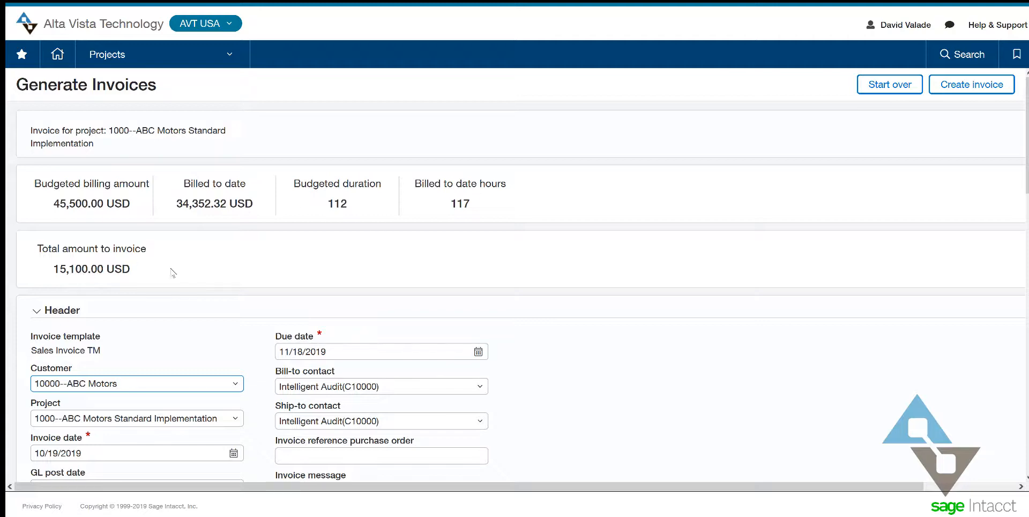
{"action": "scroll", "coordinate": [268, 266], "scroll_direction": "down", "scroll_amount": 2}
{"action": "scroll", "coordinate": [294, 248], "scroll_direction": "down", "scroll_amount": 3}
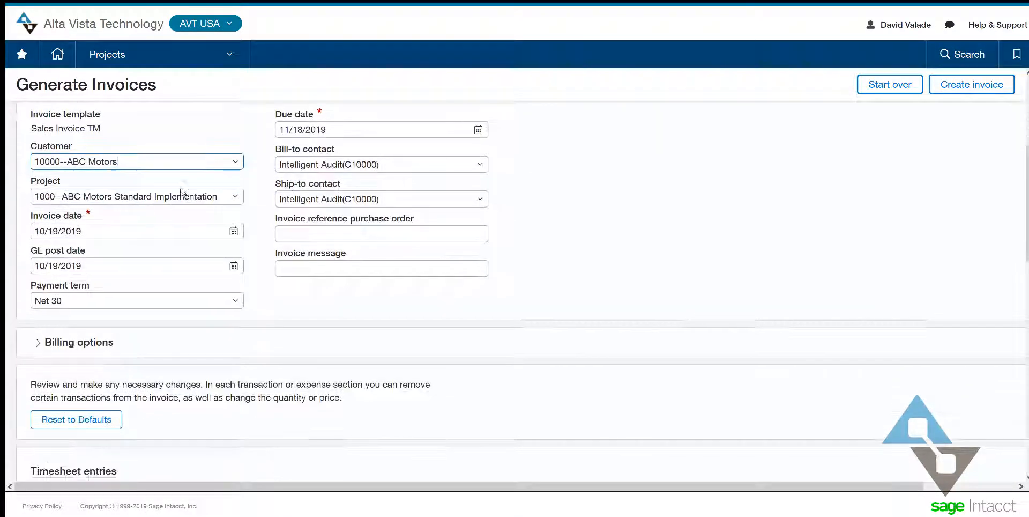
{"action": "scroll", "coordinate": [270, 260], "scroll_direction": "down", "scroll_amount": 3}
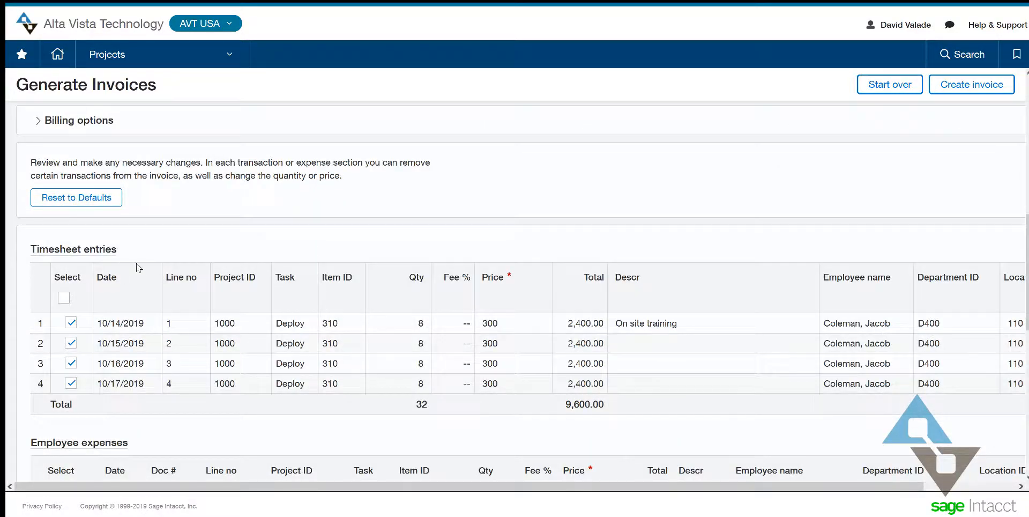
{"action": "key", "text": "ctrl+minus"}
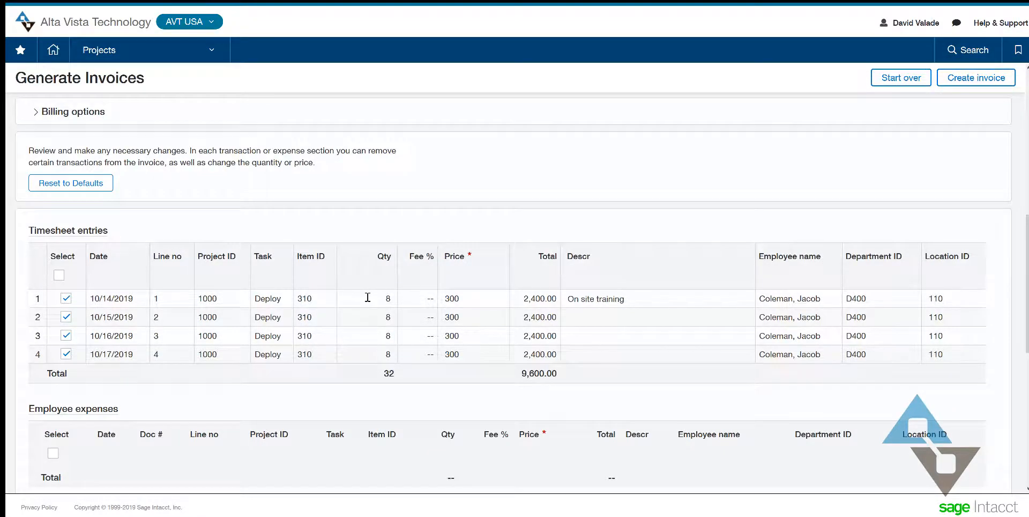
{"action": "scroll", "coordinate": [320, 411], "scroll_direction": "down", "scroll_amount": 2}
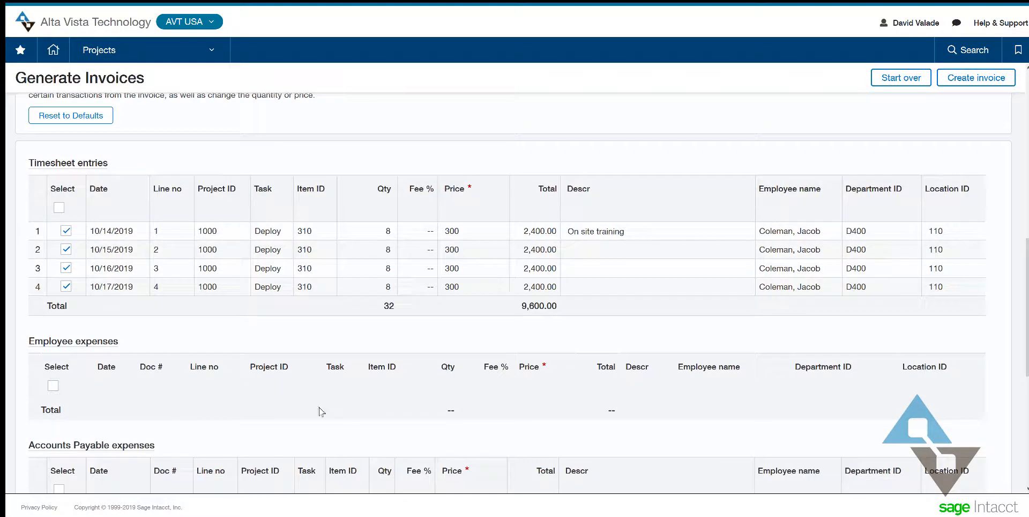
{"action": "scroll", "coordinate": [481, 418], "scroll_direction": "down", "scroll_amount": 2}
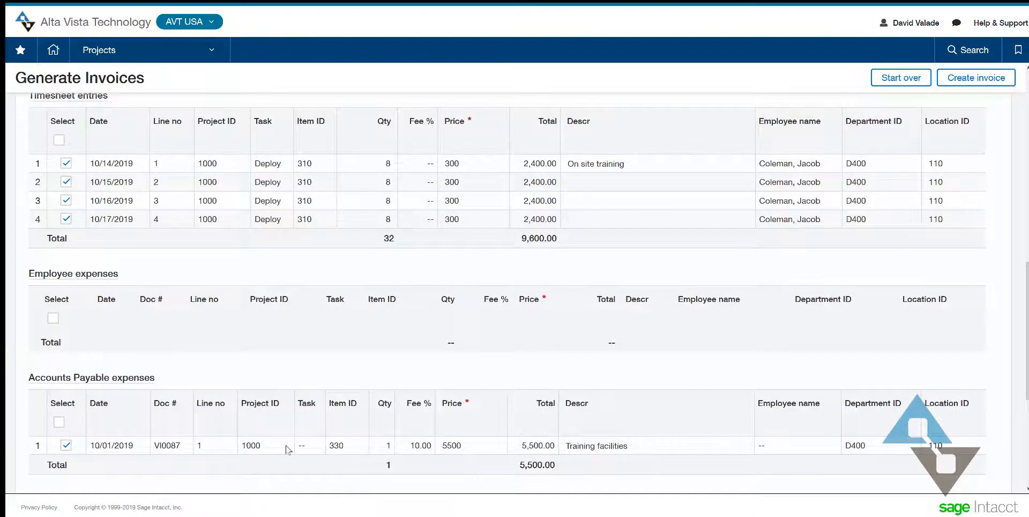
{"action": "scroll", "coordinate": [288, 450], "scroll_direction": "down", "scroll_amount": 4}
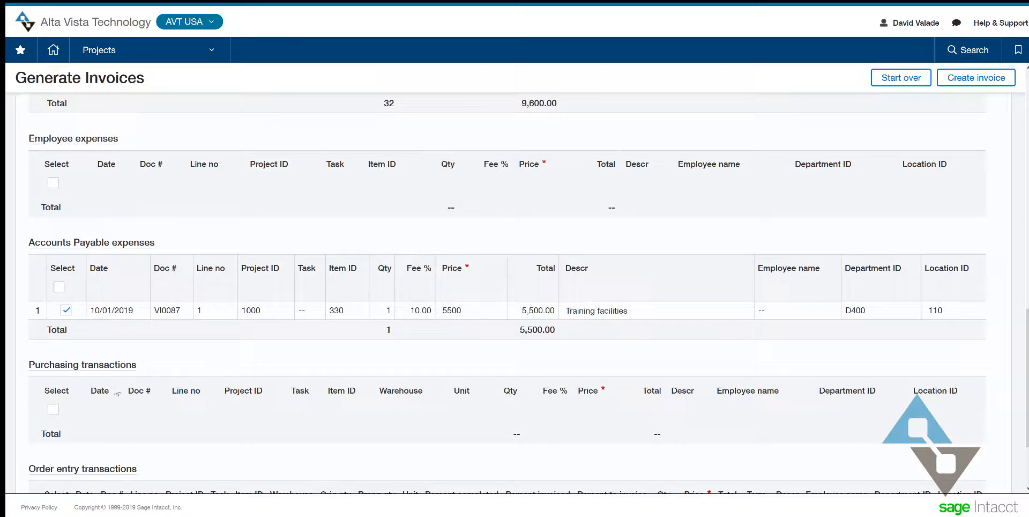
{"action": "scroll", "coordinate": [366, 431], "scroll_direction": "down", "scroll_amount": 3}
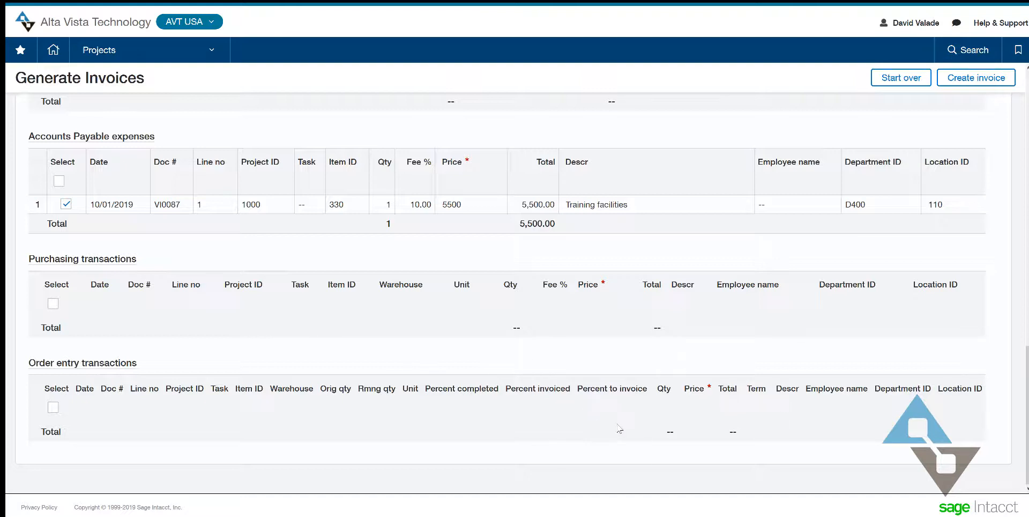
{"action": "scroll", "coordinate": [644, 422], "scroll_direction": "up", "scroll_amount": 4}
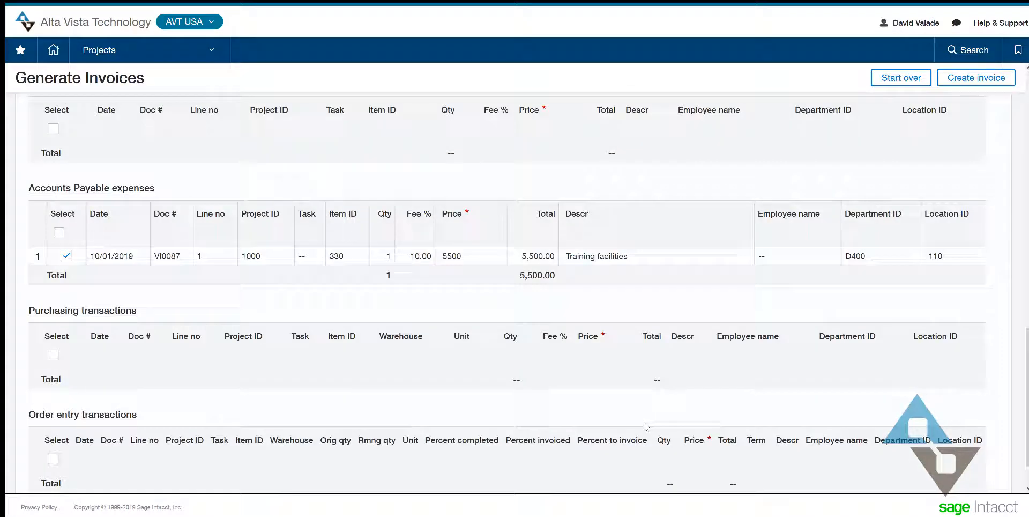
{"action": "scroll", "coordinate": [646, 424], "scroll_direction": "up", "scroll_amount": 10}
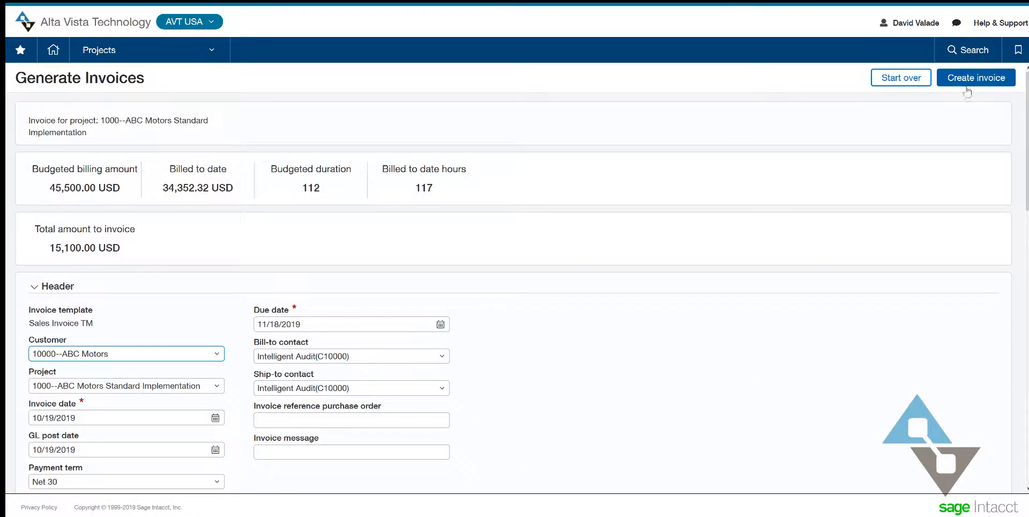
Step: Deselect all timesheet entries on the invoice and reselect the four lines individually
{"action": "scroll", "coordinate": [639, 320], "scroll_direction": "down", "scroll_amount": 4}
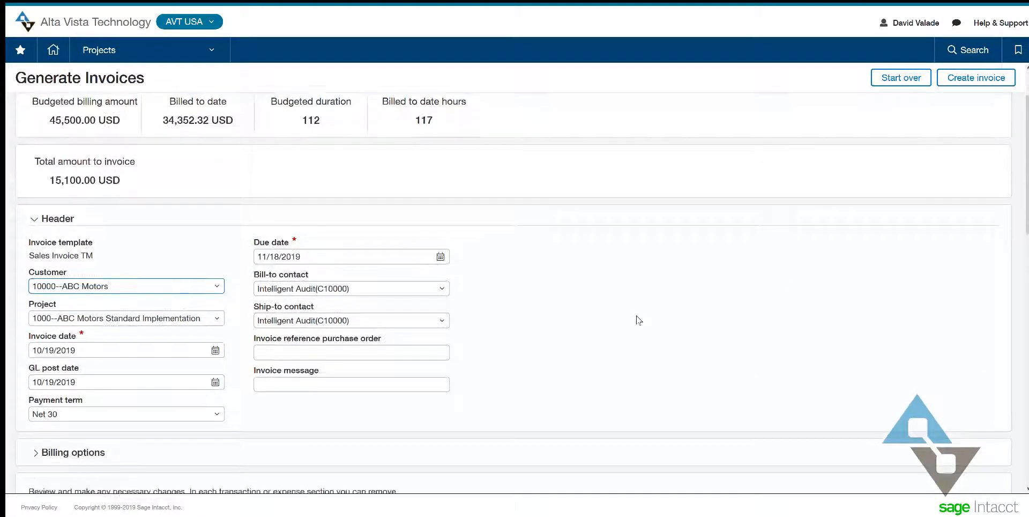
{"action": "scroll", "coordinate": [638, 321], "scroll_direction": "down", "scroll_amount": 3}
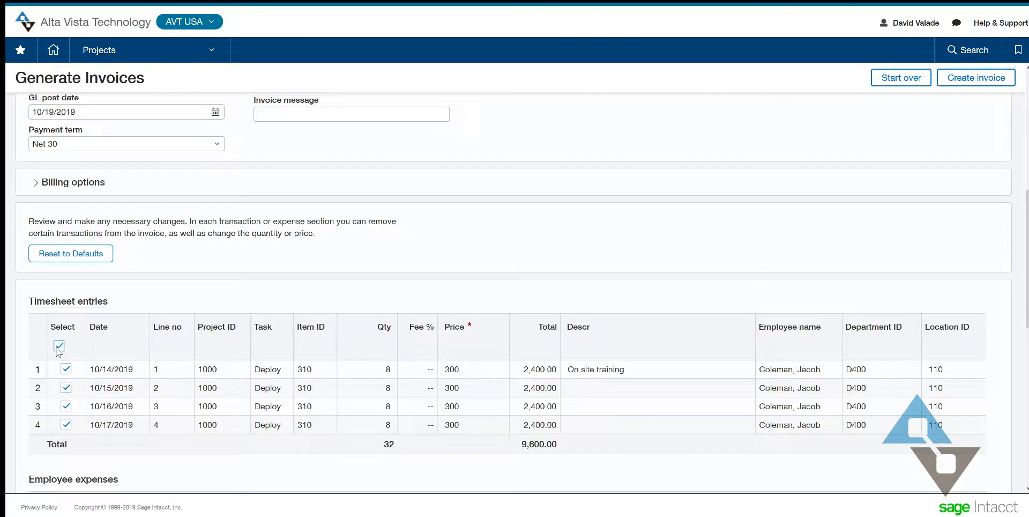
{"action": "left_click", "coordinate": [58, 346]}
{"action": "left_click", "coordinate": [59, 346]}
{"action": "left_click", "coordinate": [59, 346]}
{"action": "left_click", "coordinate": [67, 375]}
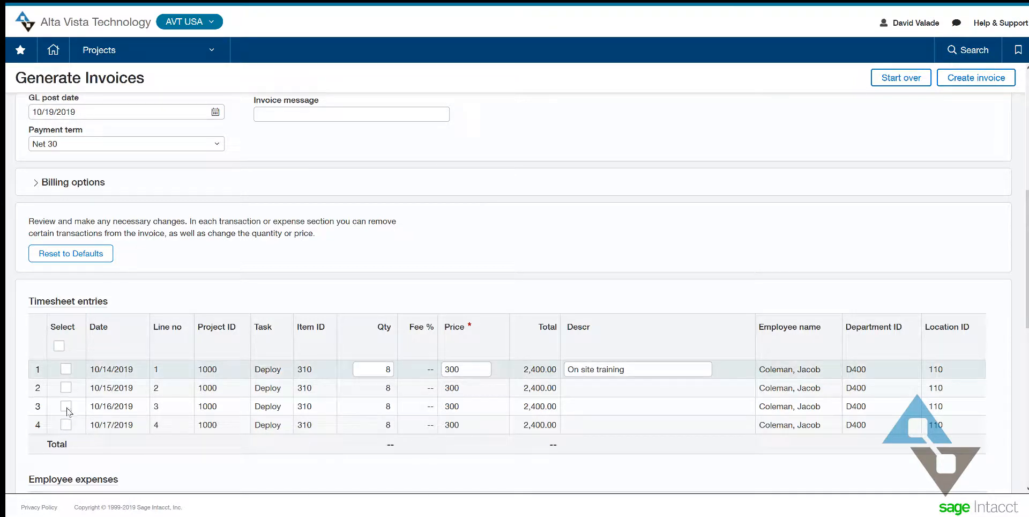
{"action": "left_click", "coordinate": [68, 373]}
{"action": "left_click", "coordinate": [66, 407]}
{"action": "left_click", "coordinate": [67, 388]}
{"action": "left_click", "coordinate": [66, 425]}
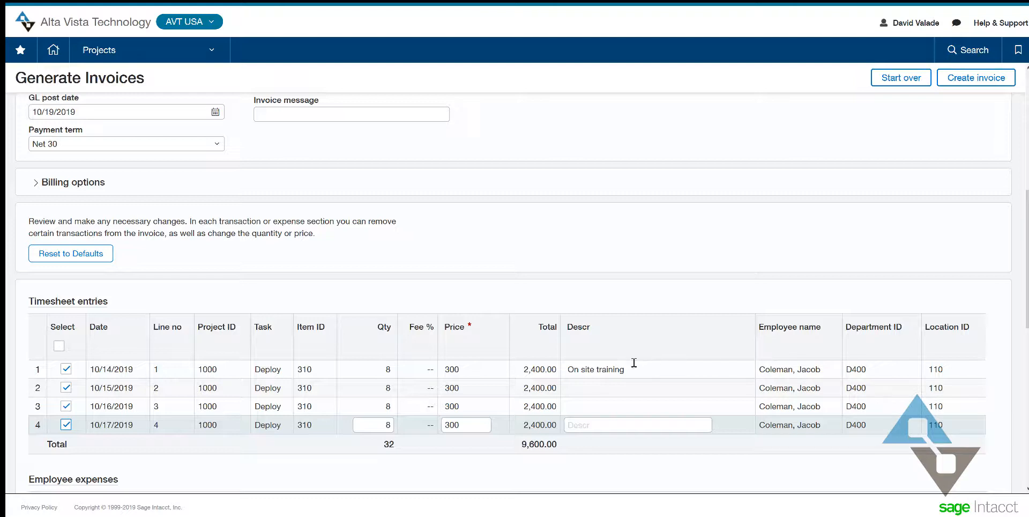
Step: Copy the description "On site training" from the first timesheet entry to timesheet entries 2, 3 and 4
{"action": "left_click", "coordinate": [661, 372]}
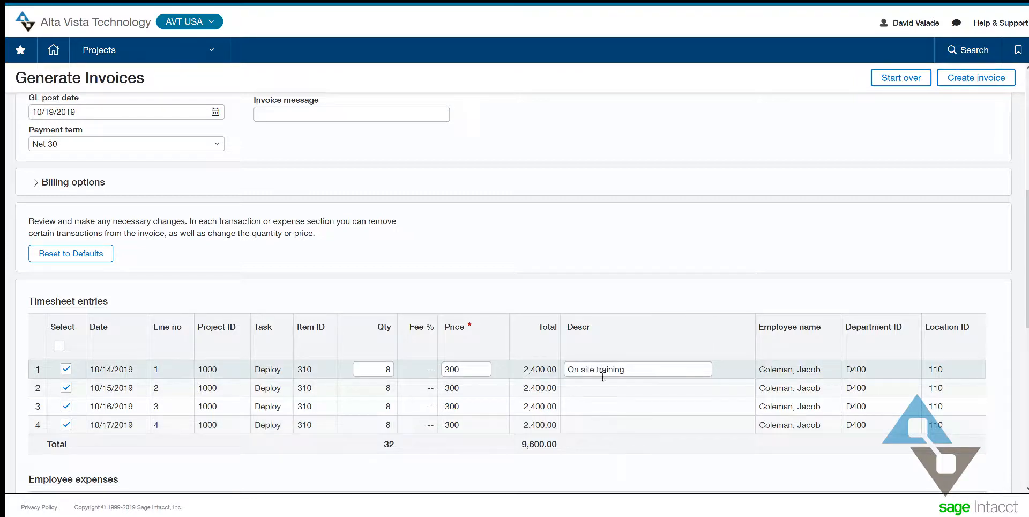
{"action": "left_click_drag", "start_coordinate": [636, 367], "coordinate": [535, 370]}
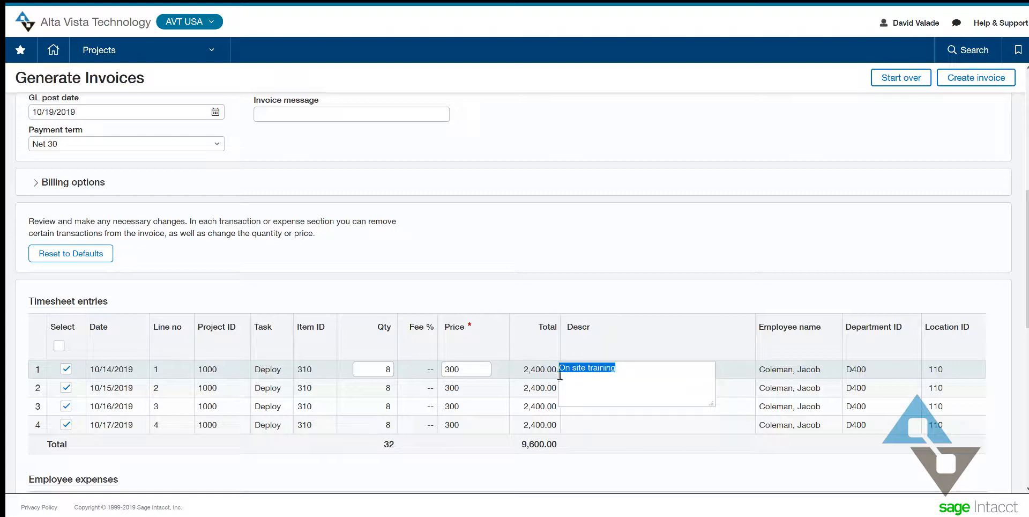
{"action": "key", "text": "ctrl+c"}
{"action": "left_click", "coordinate": [590, 386]}
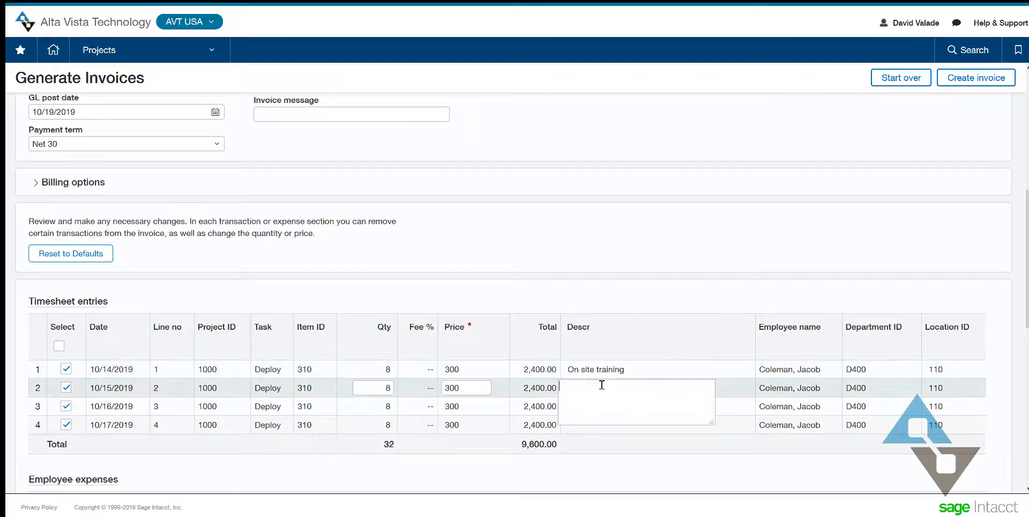
{"action": "key", "text": "ctrl+v"}
{"action": "left_click", "coordinate": [594, 409]}
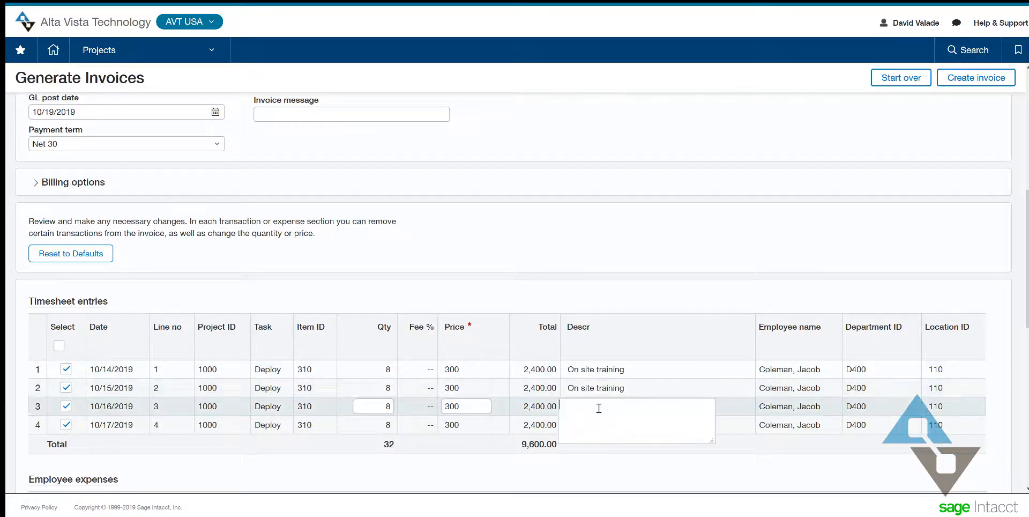
{"action": "key", "text": "ctrl+v"}
{"action": "left_click", "coordinate": [600, 425]}
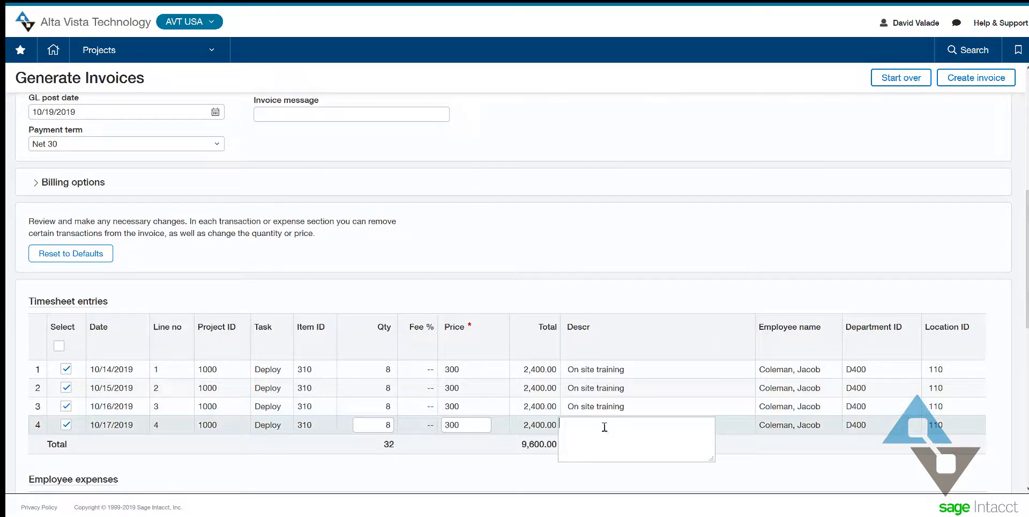
{"action": "key", "text": "ctrl+v"}
{"action": "left_click", "coordinate": [682, 309]}
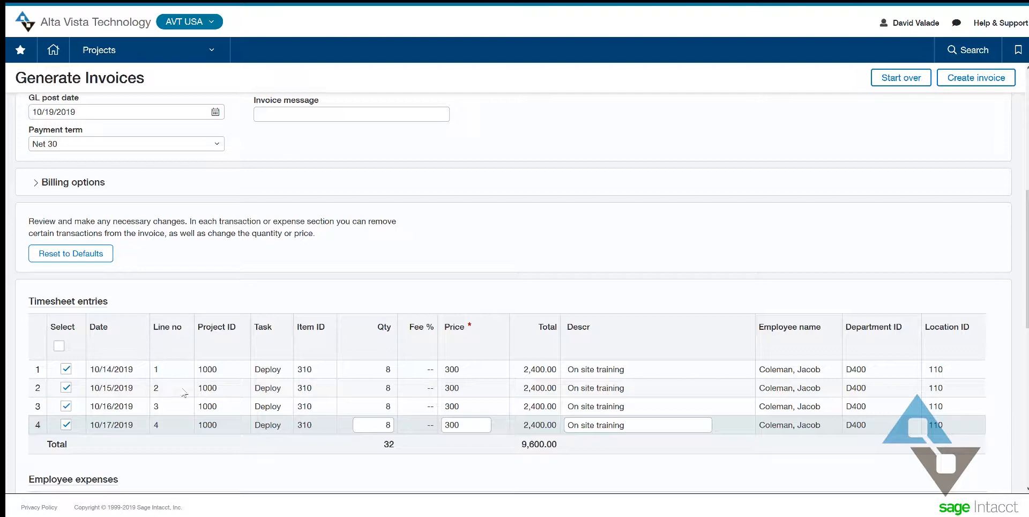
Step: Create the invoice from the preview and set the Generate Invoices form to invoice by customer
{"action": "scroll", "coordinate": [296, 370], "scroll_direction": "down", "scroll_amount": 5}
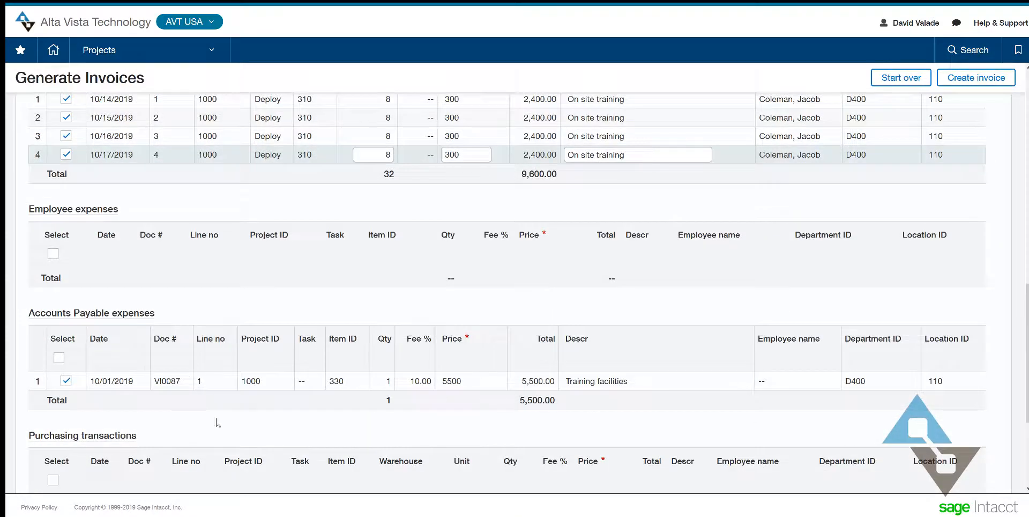
{"action": "scroll", "coordinate": [390, 445], "scroll_direction": "up", "scroll_amount": 10}
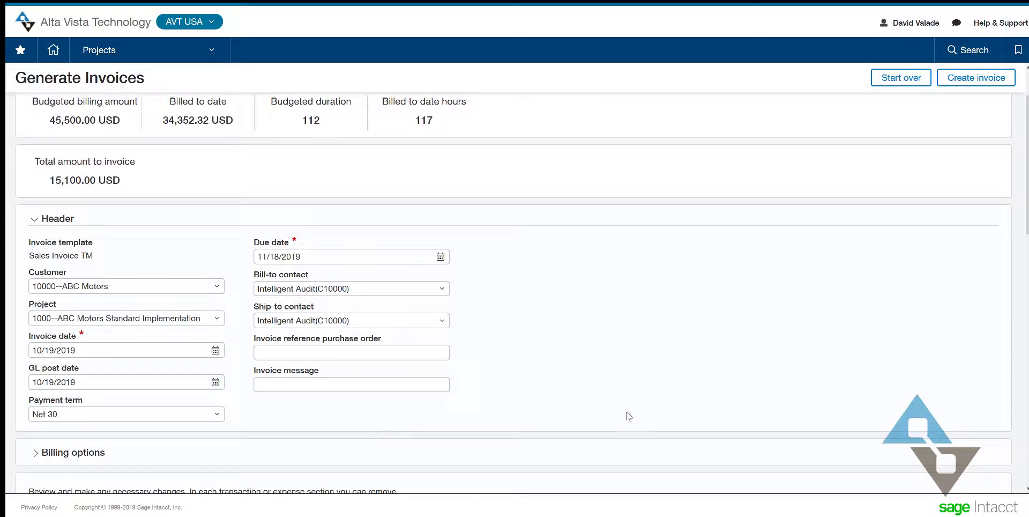
{"action": "left_click", "coordinate": [977, 81]}
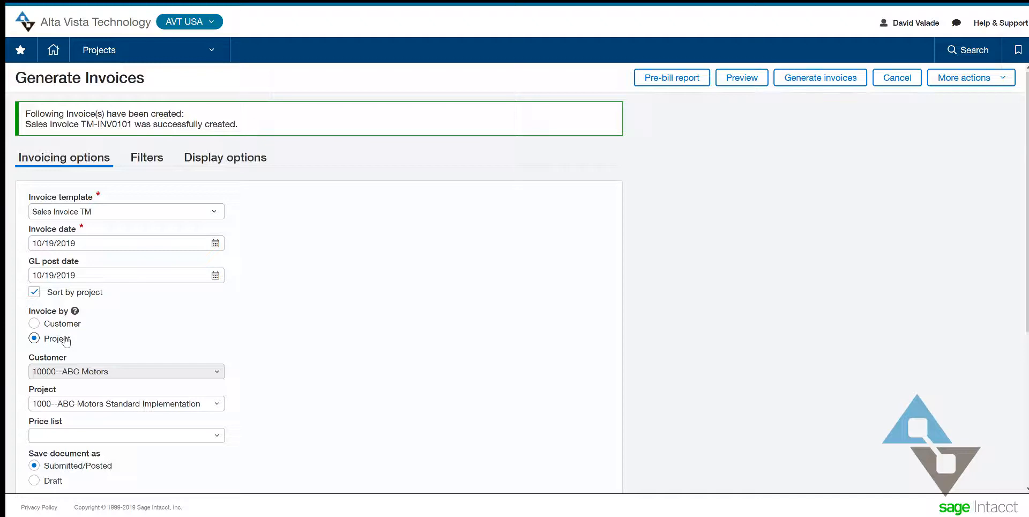
{"action": "left_click", "coordinate": [54, 324]}
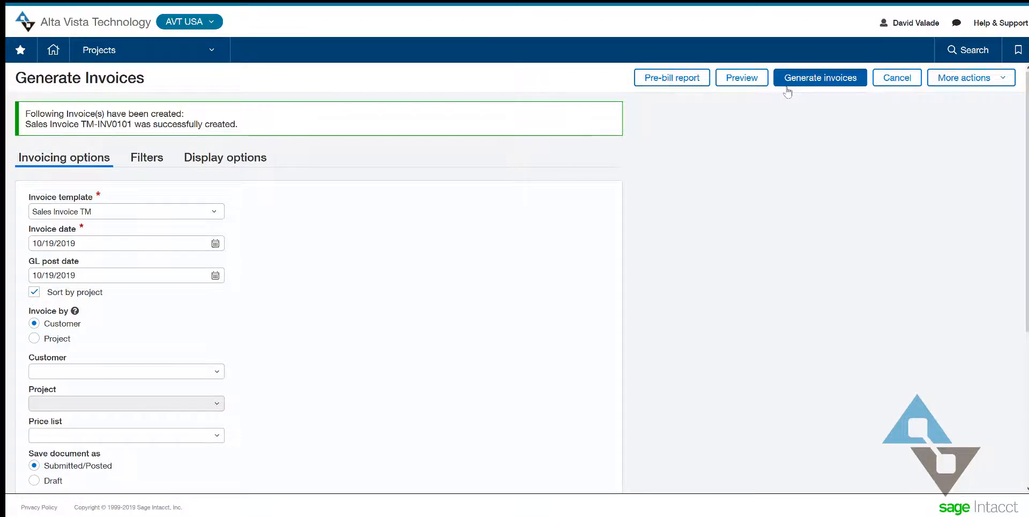
Step: Open the list of Sales Invoice TM transactions in Order Entry
{"action": "left_click", "coordinate": [100, 50]}
{"action": "mouse_move", "coordinate": [140, 262]}
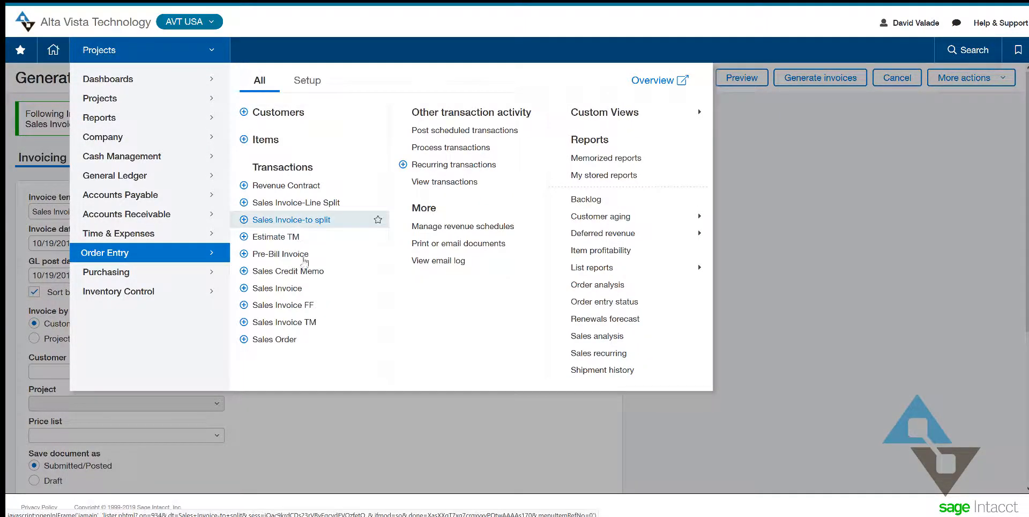
{"action": "left_click", "coordinate": [296, 323]}
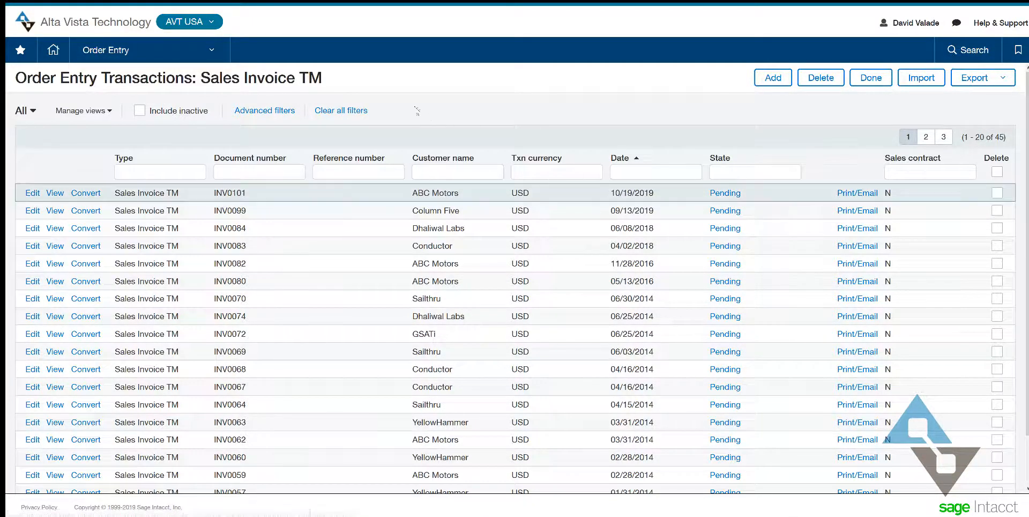
Step: Open the Order Entry form for printing or emailing documents, check its options, and view the matching documents
{"action": "left_click", "coordinate": [202, 53]}
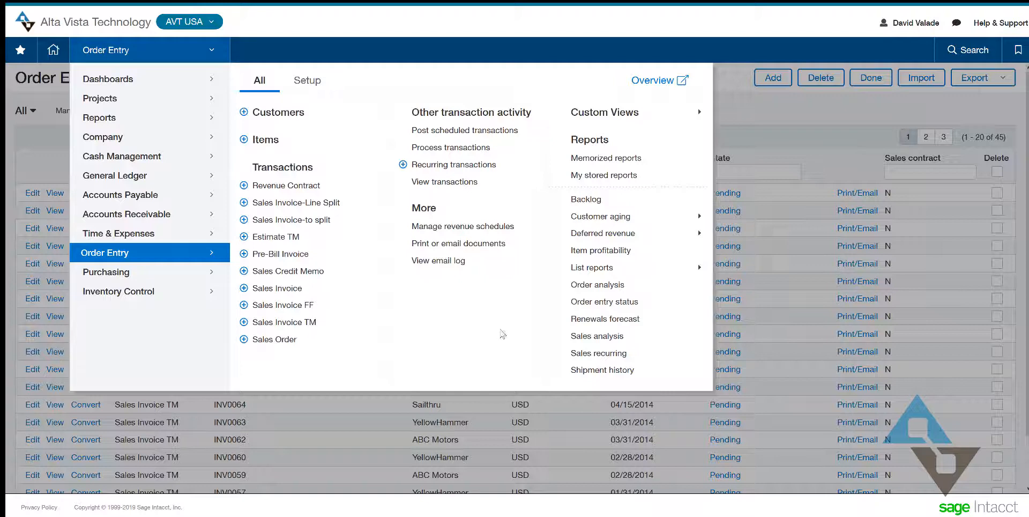
{"action": "left_click", "coordinate": [464, 244]}
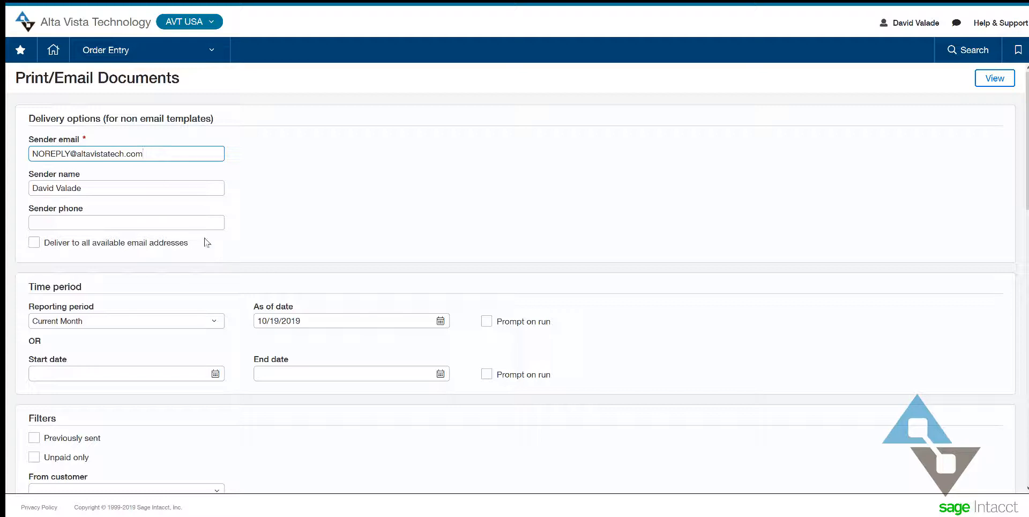
{"action": "scroll", "coordinate": [289, 409], "scroll_direction": "down", "scroll_amount": 2}
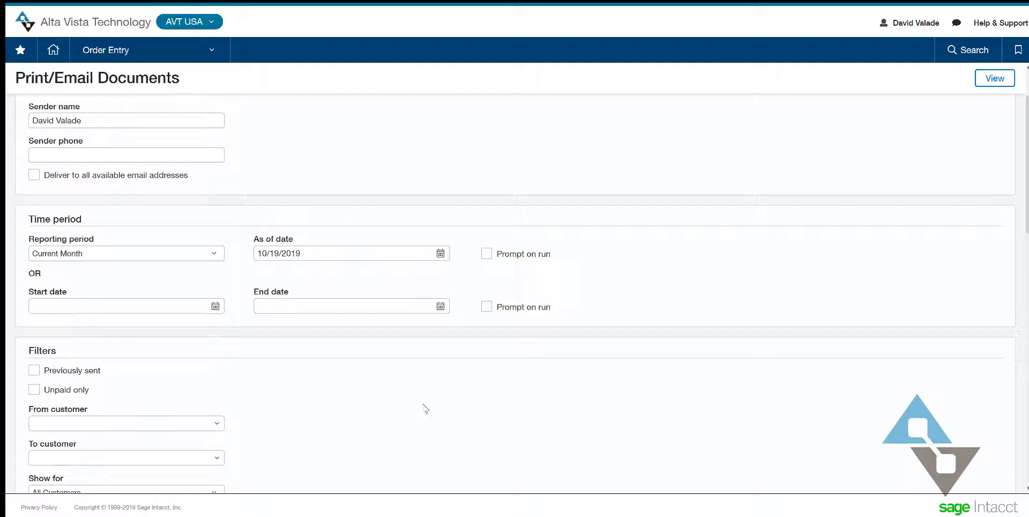
{"action": "scroll", "coordinate": [406, 352], "scroll_direction": "up", "scroll_amount": 2}
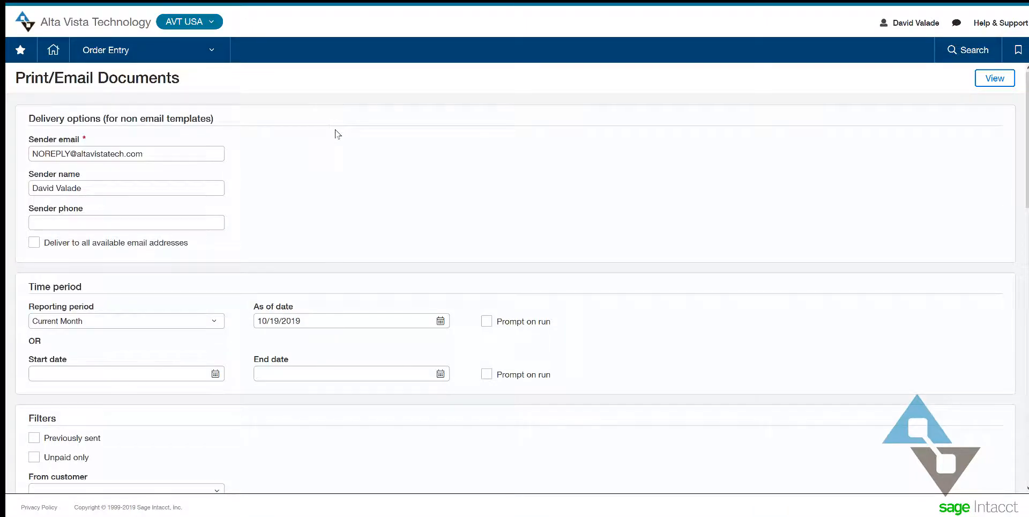
{"action": "left_click", "coordinate": [994, 78]}
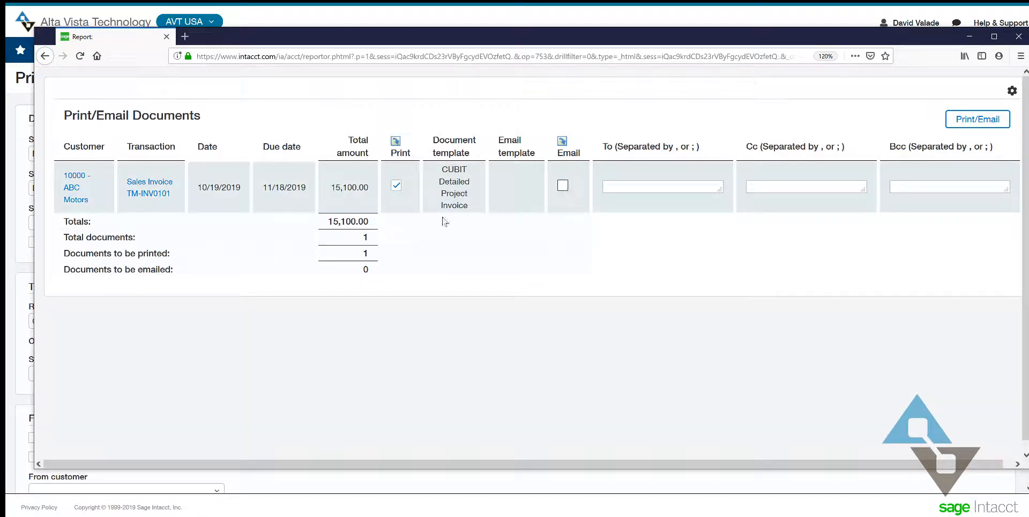
Step: Enter the recipient's email address for the ABC Motors invoice, mark it for both printing and emailing, and run Print/Email
{"action": "left_click", "coordinate": [396, 186]}
{"action": "left_click", "coordinate": [634, 189]}
{"action": "type", "text": "test@test.com"}
{"action": "left_click", "coordinate": [562, 185]}
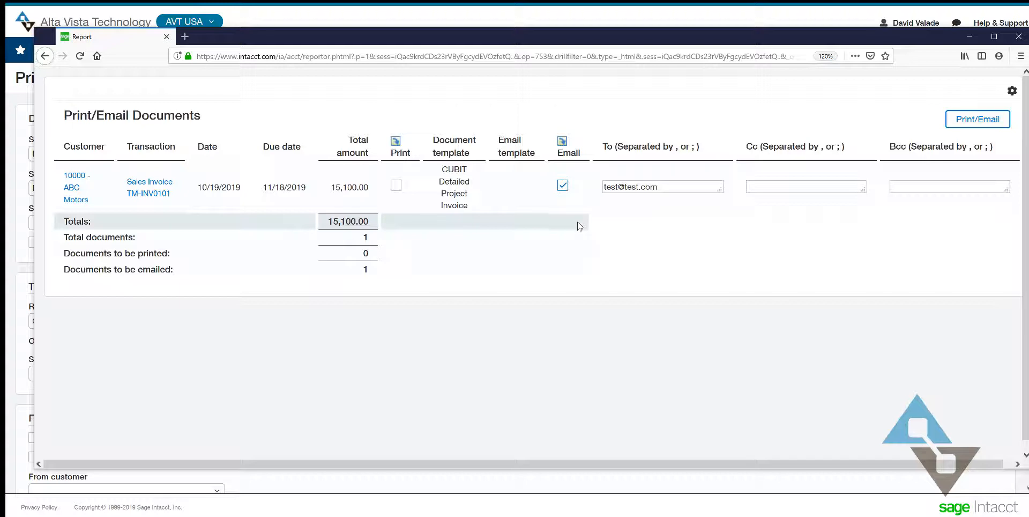
{"action": "left_click", "coordinate": [396, 185]}
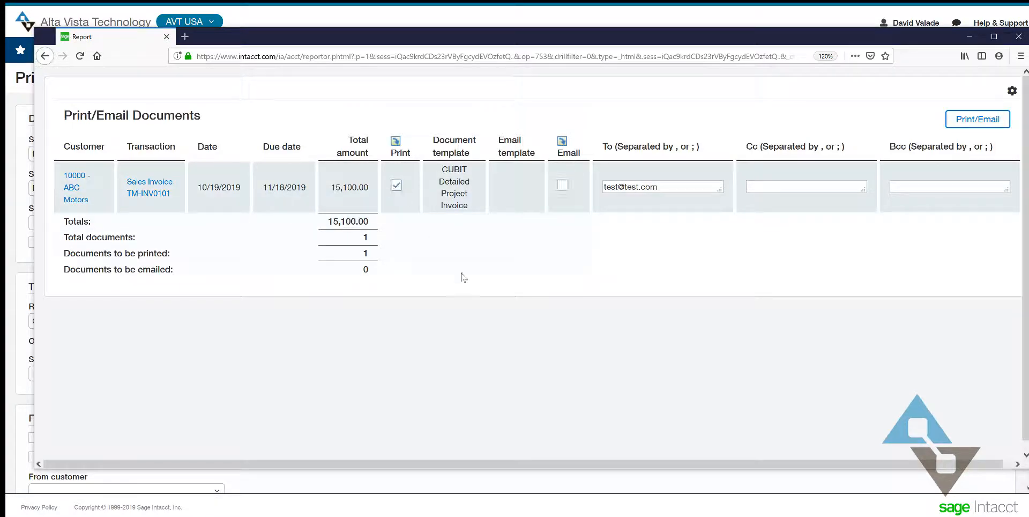
{"action": "left_click", "coordinate": [562, 185]}
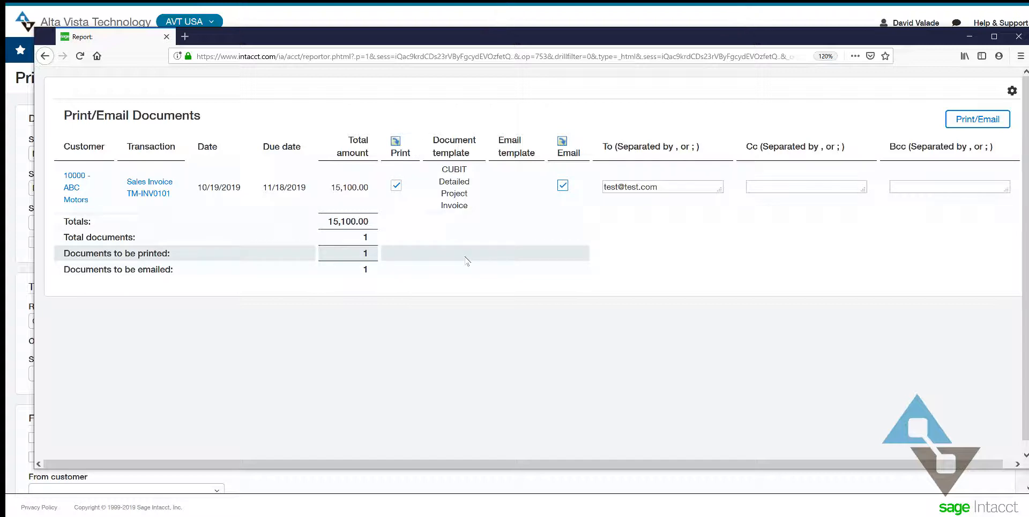
{"action": "left_click", "coordinate": [954, 126]}
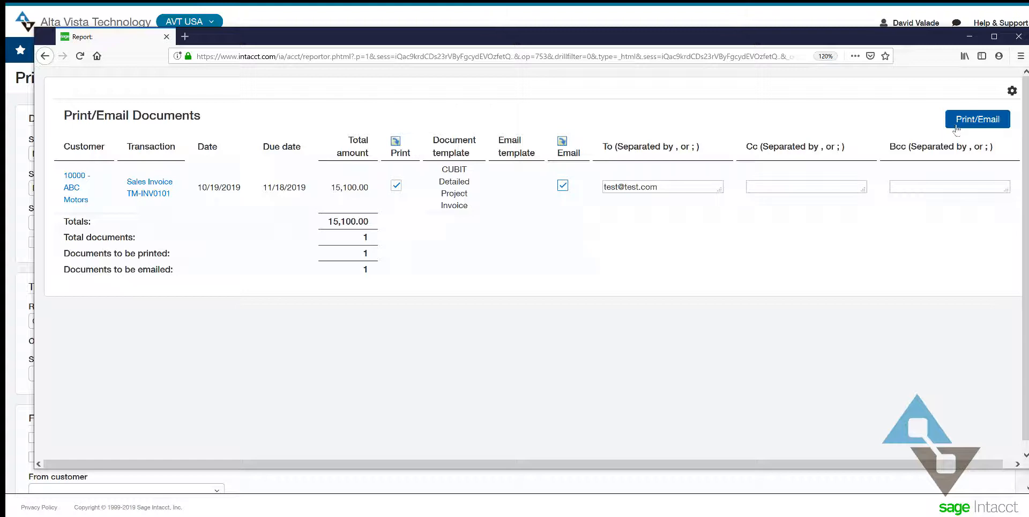